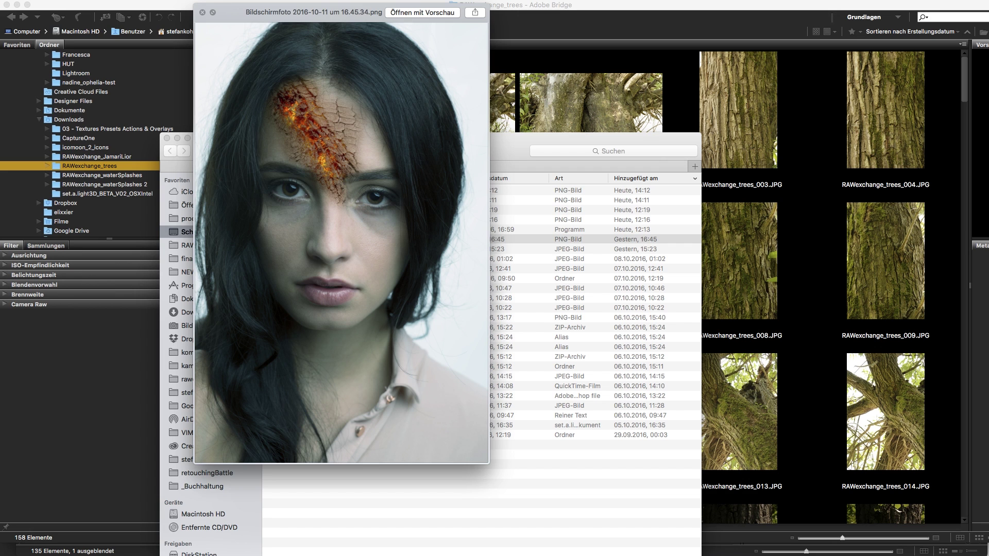
- Show the Downloads folder's files as a grid from the Dock
{"action": "left_click", "coordinate": [819, 553]}
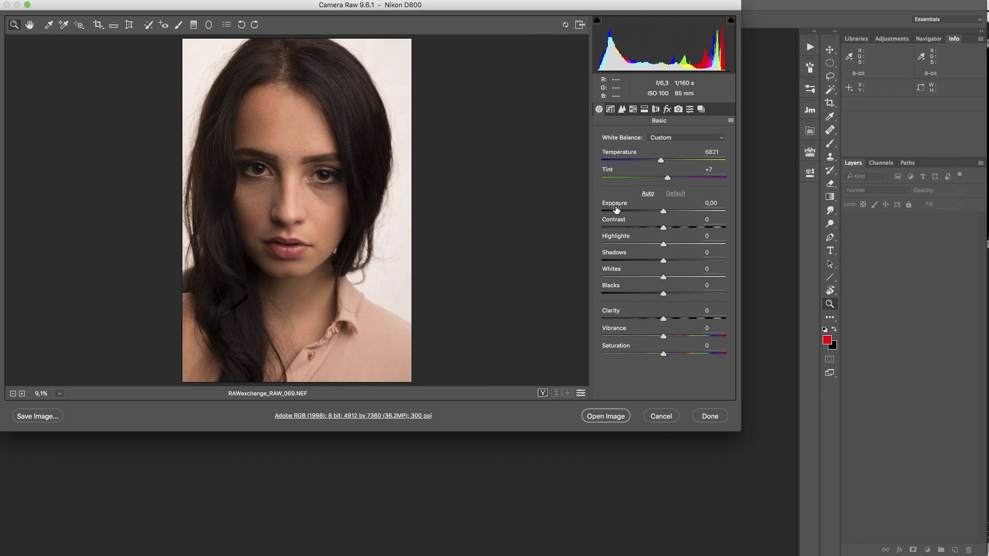
- Raise exposure to +0.40, cool Temperature to 4653, and open the portrait in Photoshop
{"action": "left_click_drag", "start_coordinate": [615, 205], "coordinate": [620, 206]}
{"action": "left_click_drag", "start_coordinate": [618, 154], "coordinate": [598, 157]}
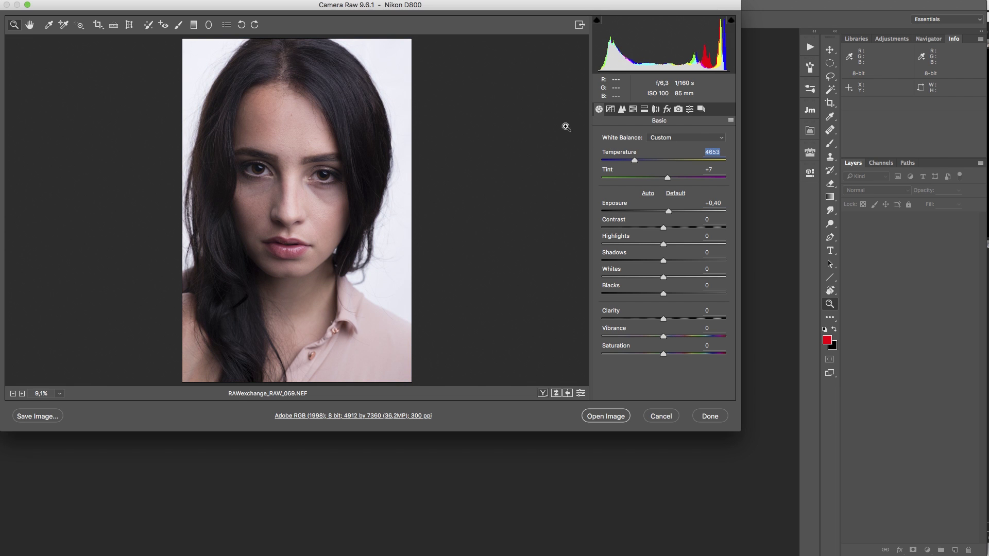
{"action": "left_click", "coordinate": [616, 417]}
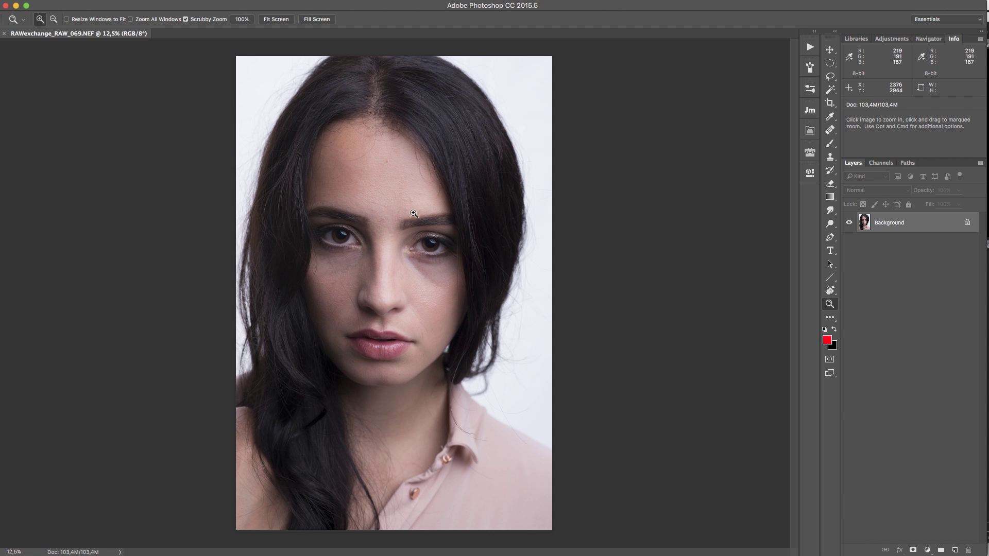
- Return to Bridge and scroll down through the RAWexchange_trees bark thumbnails
{"action": "key", "text": "super+Tab"}
{"action": "key", "text": "super+Tab"}
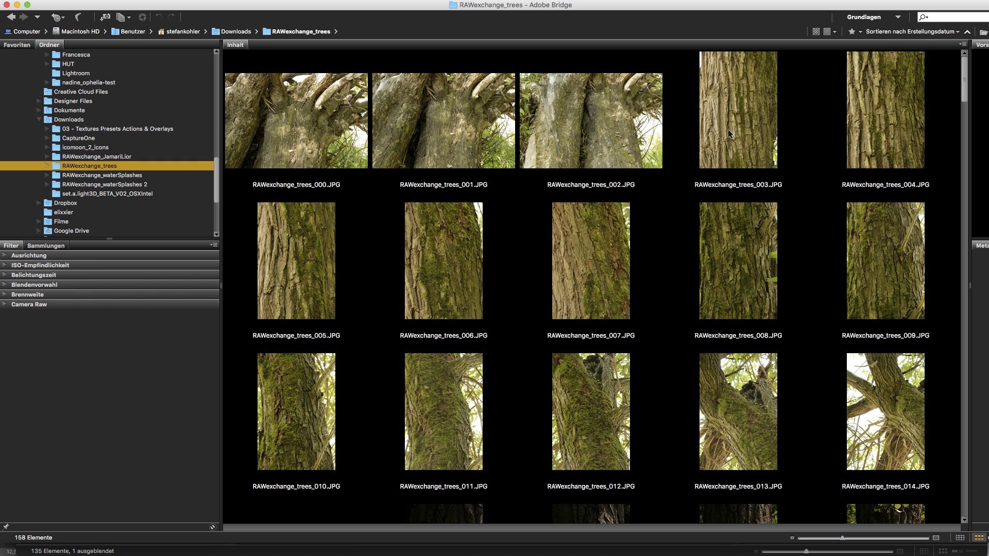
{"action": "scroll", "coordinate": [743, 263], "scroll_direction": "down", "scroll_amount": 5}
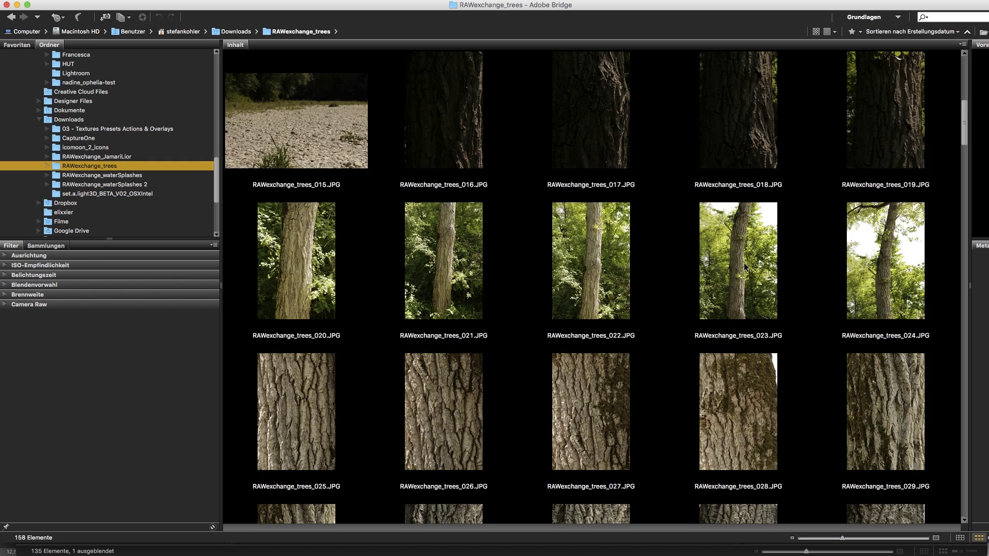
{"action": "scroll", "coordinate": [749, 281], "scroll_direction": "down", "scroll_amount": 10}
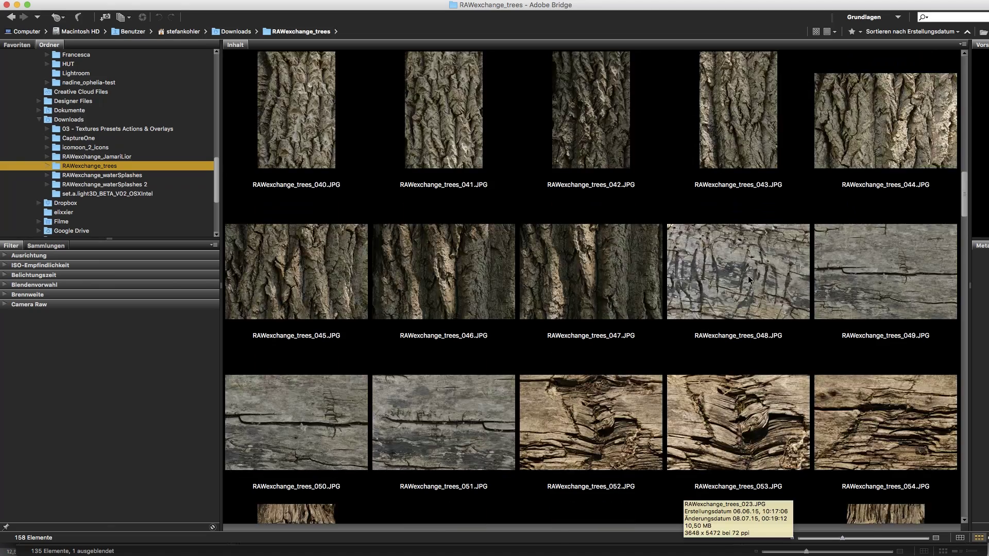
{"action": "scroll", "coordinate": [750, 281], "scroll_direction": "down", "scroll_amount": 5}
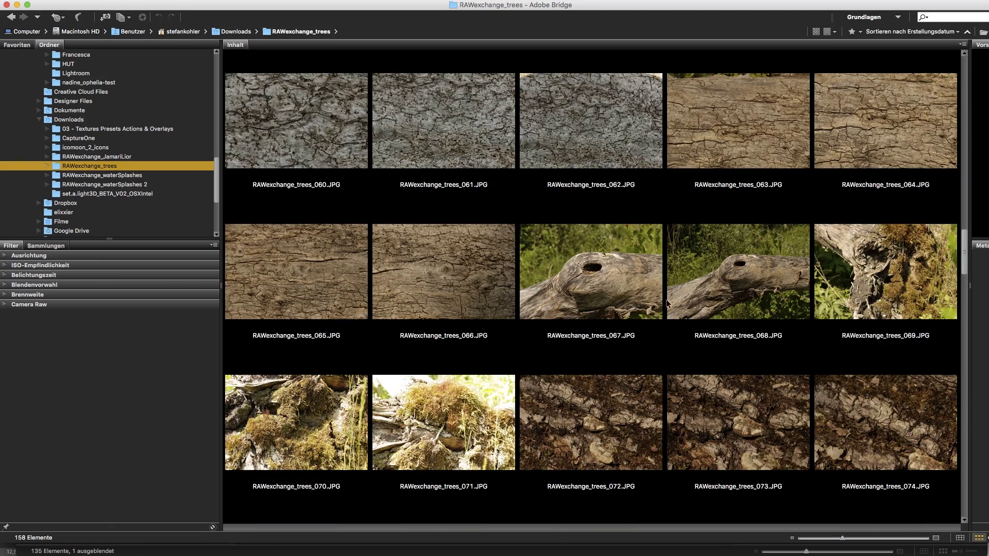
{"action": "scroll", "coordinate": [640, 270], "scroll_direction": "down", "scroll_amount": 7}
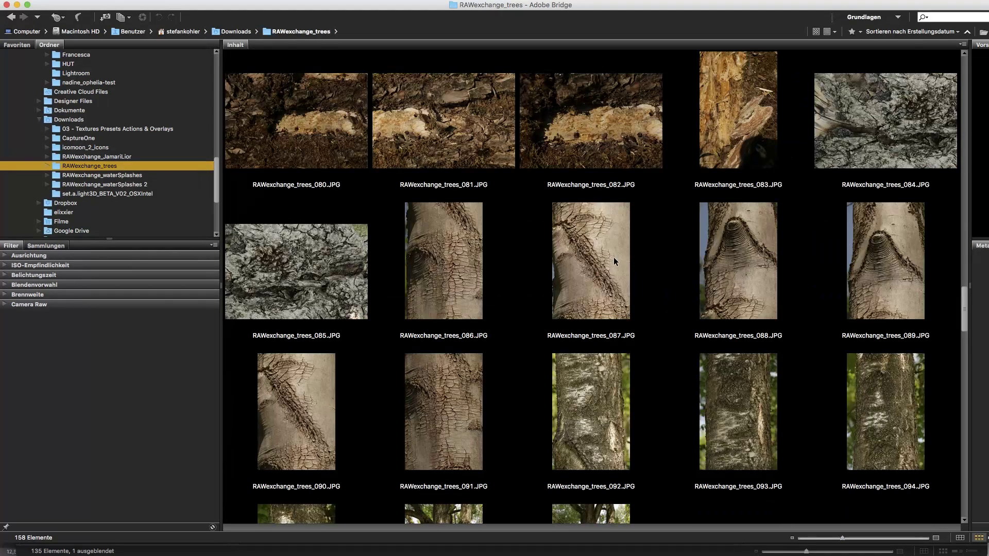
- Place the trees_090 bark photo into the portrait at 19 by 18 and move it to the top
{"action": "left_click_drag", "start_coordinate": [315, 388], "coordinate": [430, 254]}
{"action": "key", "text": "super+Tab"}
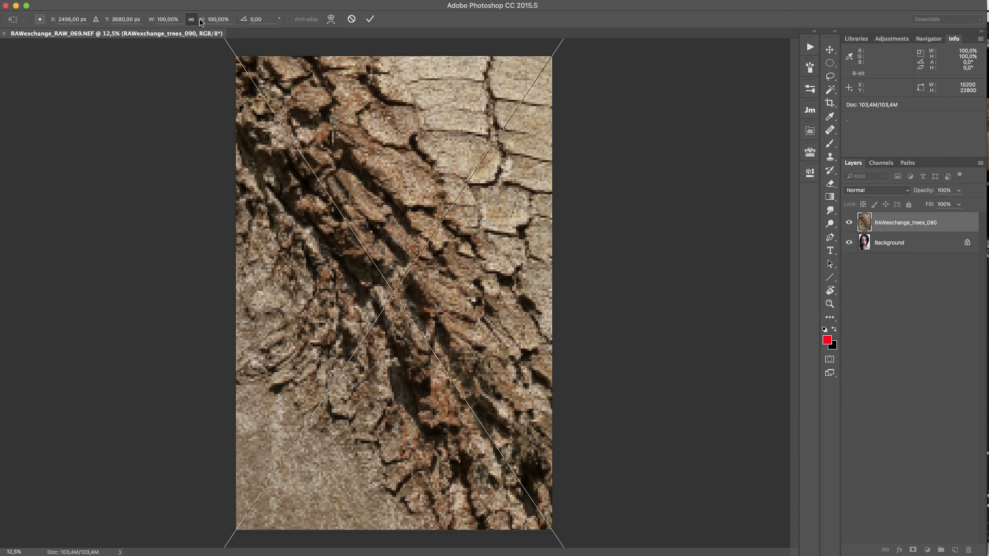
{"action": "left_click", "coordinate": [165, 19]}
{"action": "type", "text": "19"}
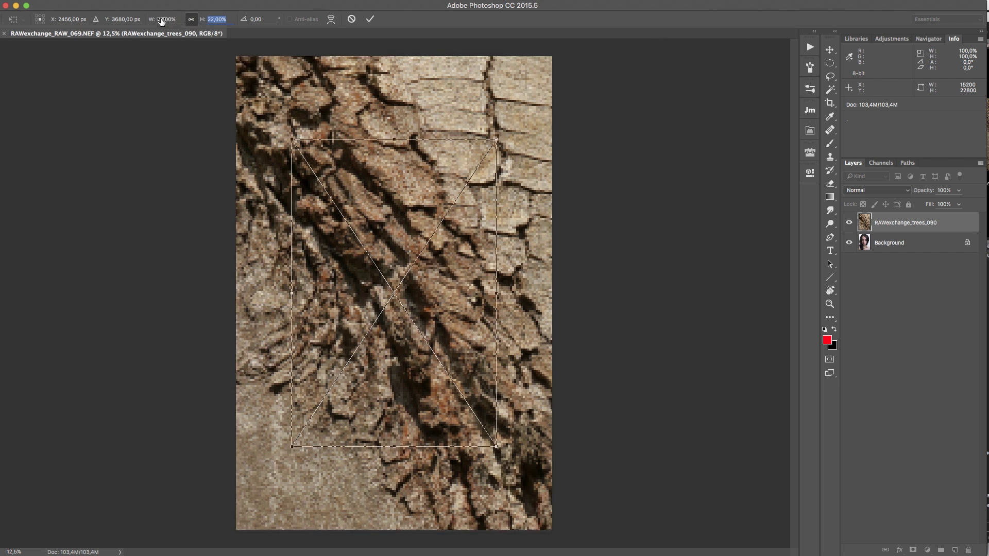
{"action": "key", "text": "Tab"}
{"action": "type", "text": "18"}
{"action": "key", "text": "Return"}
{"action": "left_click_drag", "start_coordinate": [402, 181], "coordinate": [377, 76]}
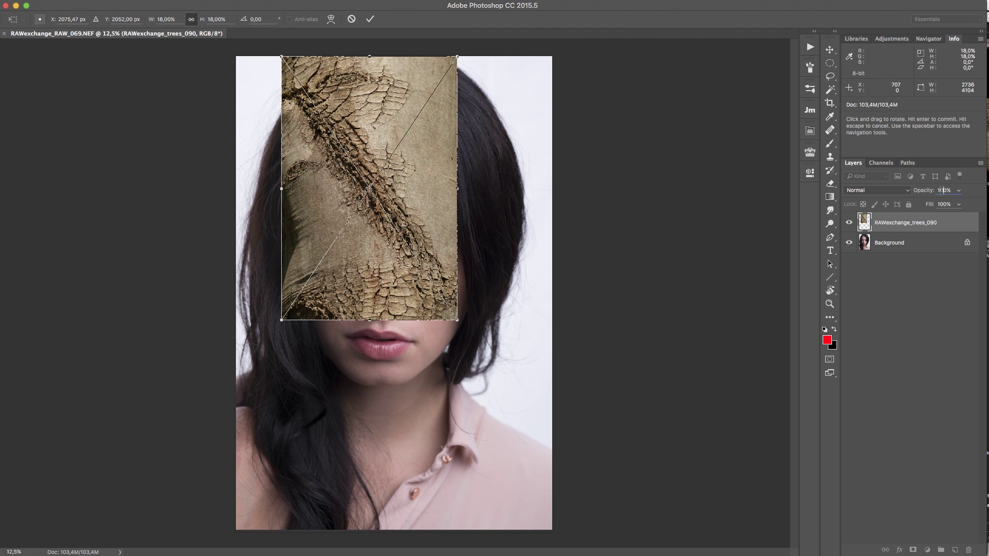
- Set the texture to 46% opacity, shrink it to about 12%, and commit it over the forehead
{"action": "left_click_drag", "start_coordinate": [935, 190], "coordinate": [893, 193]}
{"action": "left_click_drag", "start_coordinate": [457, 320], "coordinate": [388, 247]}
{"action": "left_click_drag", "start_coordinate": [374, 159], "coordinate": [397, 211]}
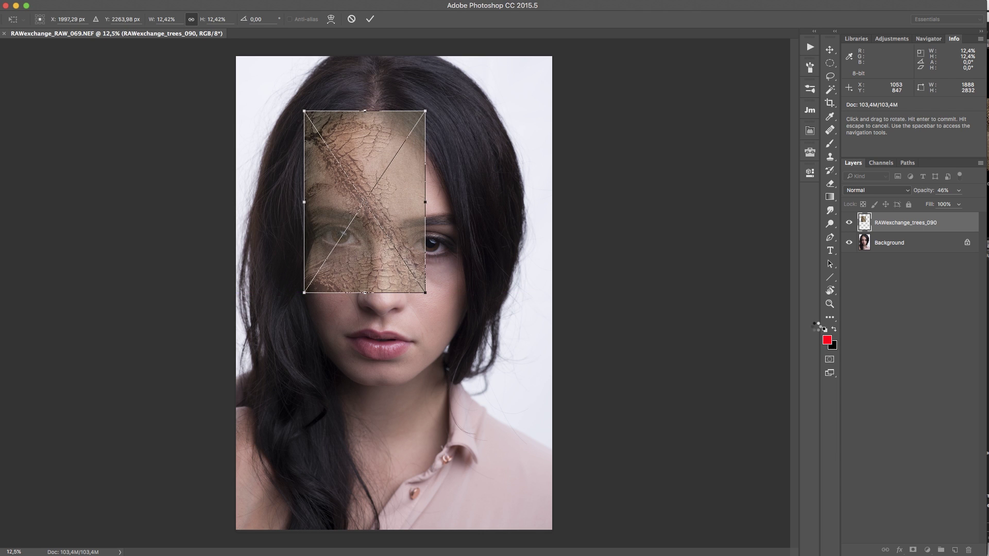
{"action": "key", "text": "Return"}
{"action": "key", "text": "z"}
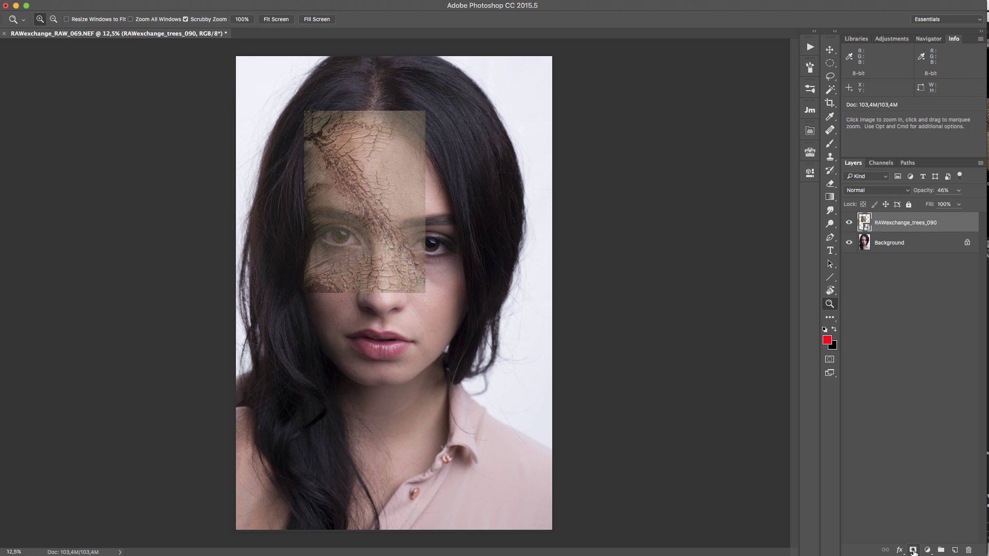
- Mask the bark layer, paint it off the face, and invert the mask to keep forehead cracks
{"action": "left_click", "coordinate": [913, 551]}
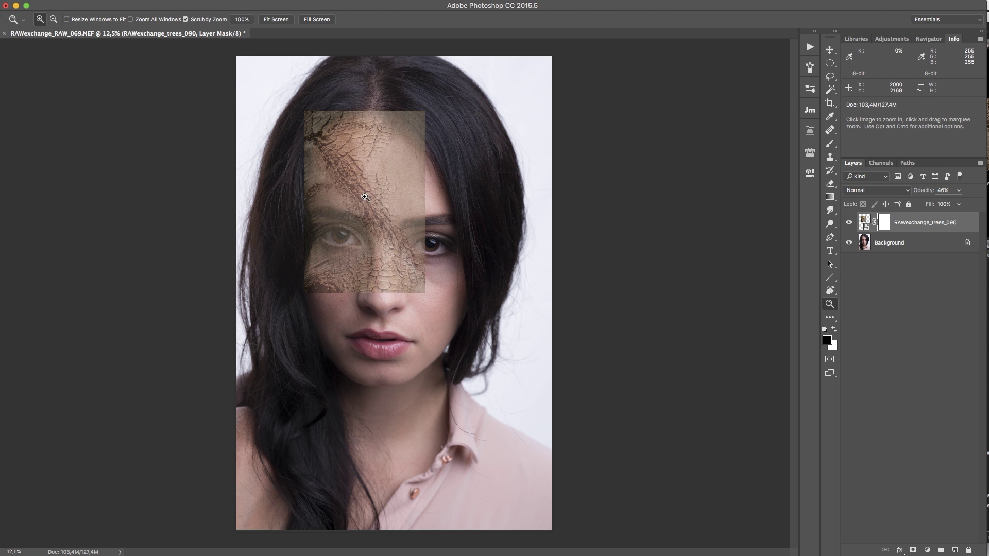
{"action": "key", "text": "b"}
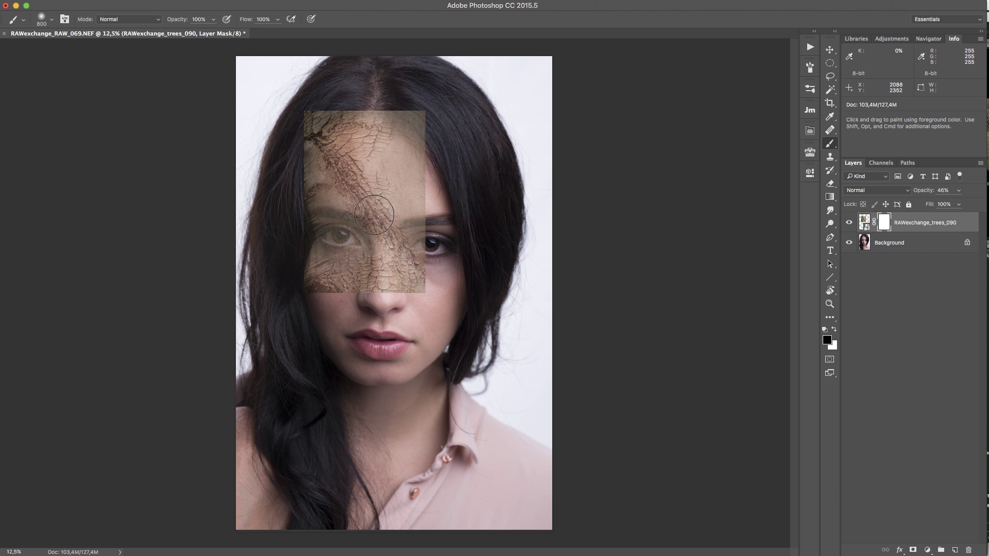
{"action": "key", "text": "bracketleft"}
{"action": "mouse_move", "coordinate": [383, 236]}
{"action": "left_mouse_down"}
{"action": "mouse_move", "coordinate": [350, 184]}
{"action": "mouse_move", "coordinate": [382, 195]}
{"action": "mouse_move", "coordinate": [361, 174]}
{"action": "mouse_move", "coordinate": [383, 155]}
{"action": "mouse_move", "coordinate": [378, 138]}
{"action": "mouse_move", "coordinate": [344, 138]}
{"action": "mouse_move", "coordinate": [327, 158]}
{"action": "mouse_move", "coordinate": [357, 190]}
{"action": "mouse_move", "coordinate": [343, 155]}
{"action": "mouse_move", "coordinate": [368, 164]}
{"action": "mouse_move", "coordinate": [343, 183]}
{"action": "mouse_move", "coordinate": [347, 172]}
{"action": "mouse_move", "coordinate": [390, 212]}
{"action": "mouse_move", "coordinate": [366, 161]}
{"action": "mouse_move", "coordinate": [367, 185]}
{"action": "left_mouse_up"}
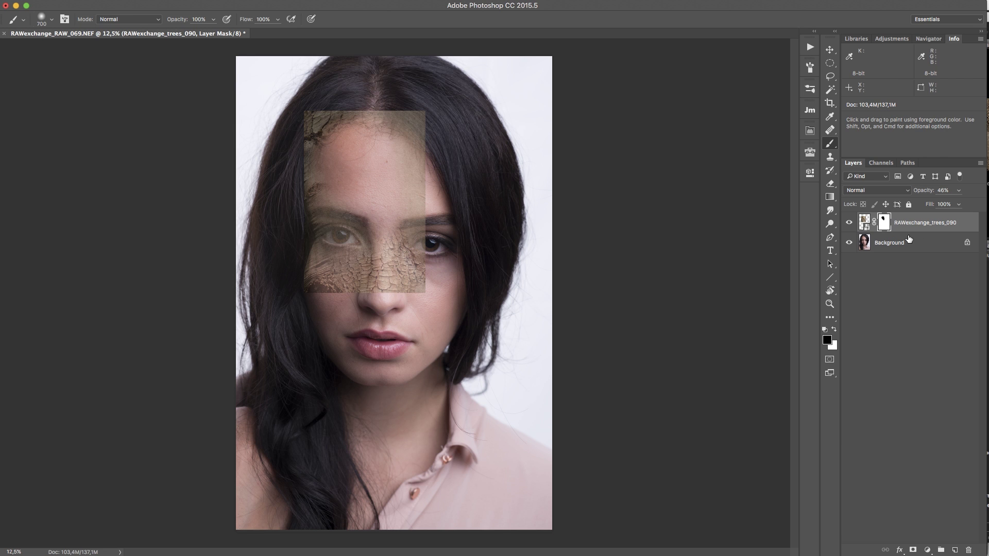
{"action": "key", "text": "super+i"}
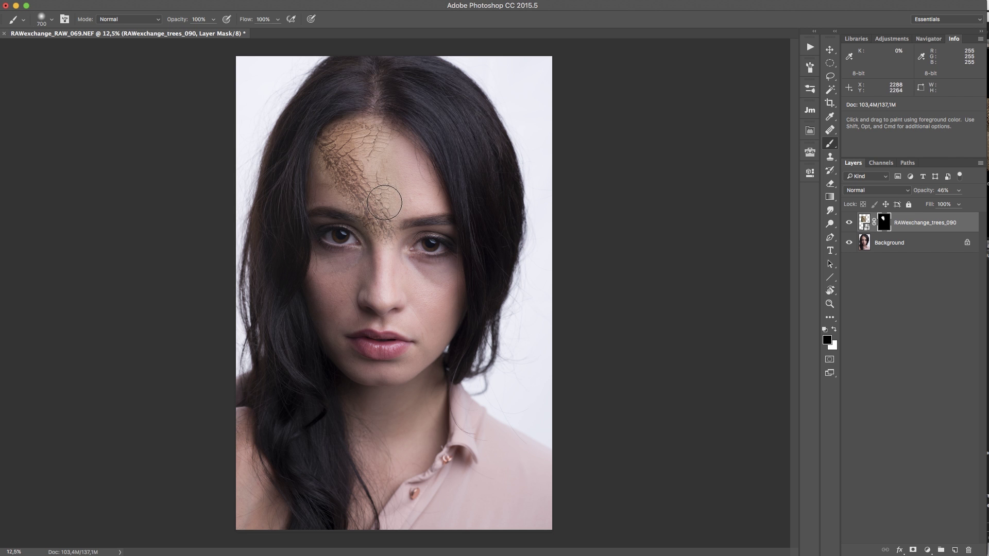
{"action": "key", "text": "z"}
{"action": "left_click_drag", "start_coordinate": [355, 170], "coordinate": [402, 163]}
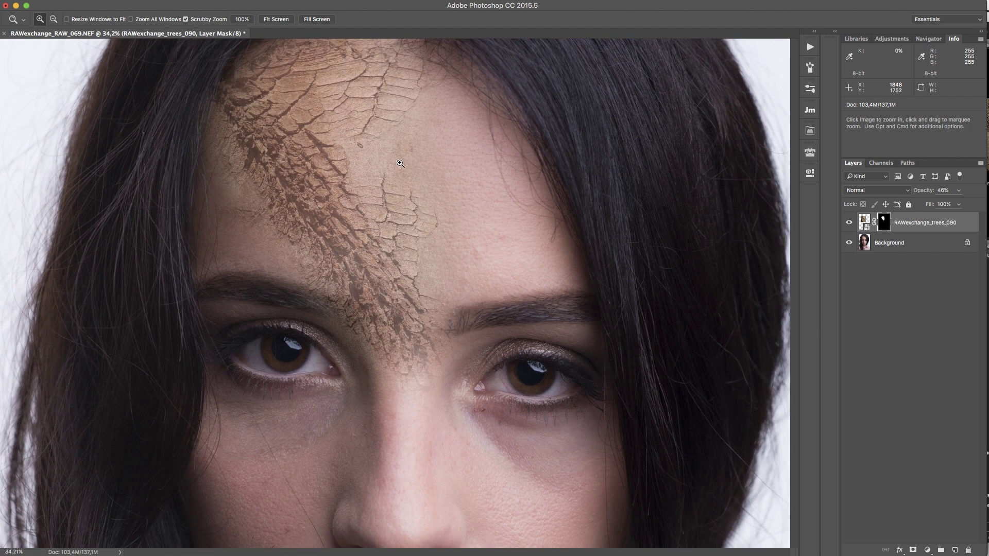
{"action": "left_click_drag", "start_coordinate": [455, 276], "coordinate": [488, 281]}
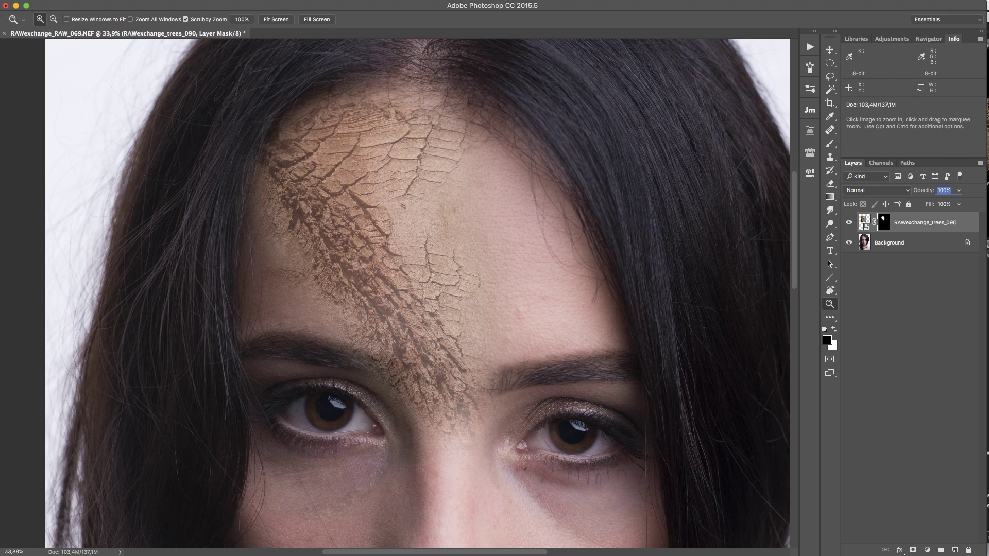
- Set the bark texture to 100% opacity and Multiply blend mode, after trying Darken
{"action": "key", "text": "0"}
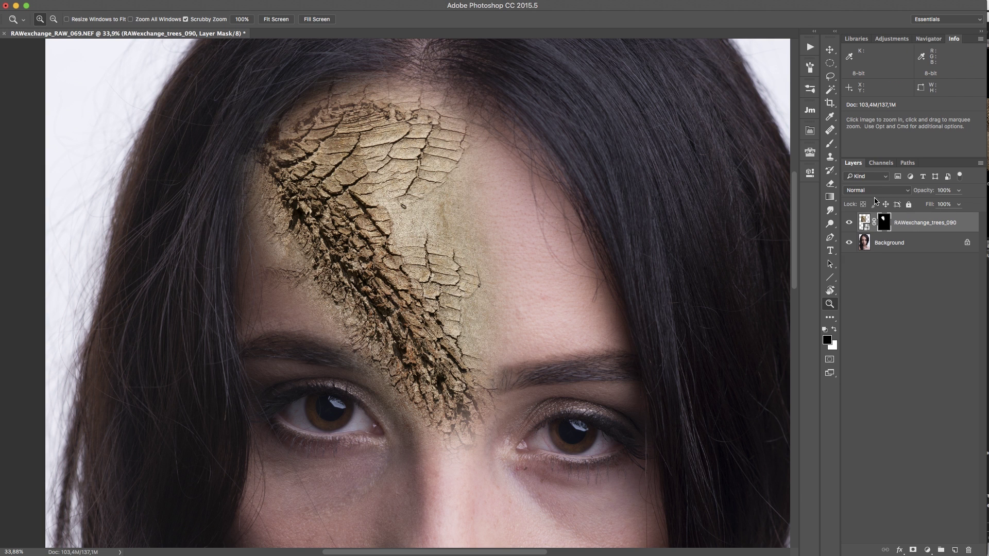
{"action": "left_click", "coordinate": [876, 191]}
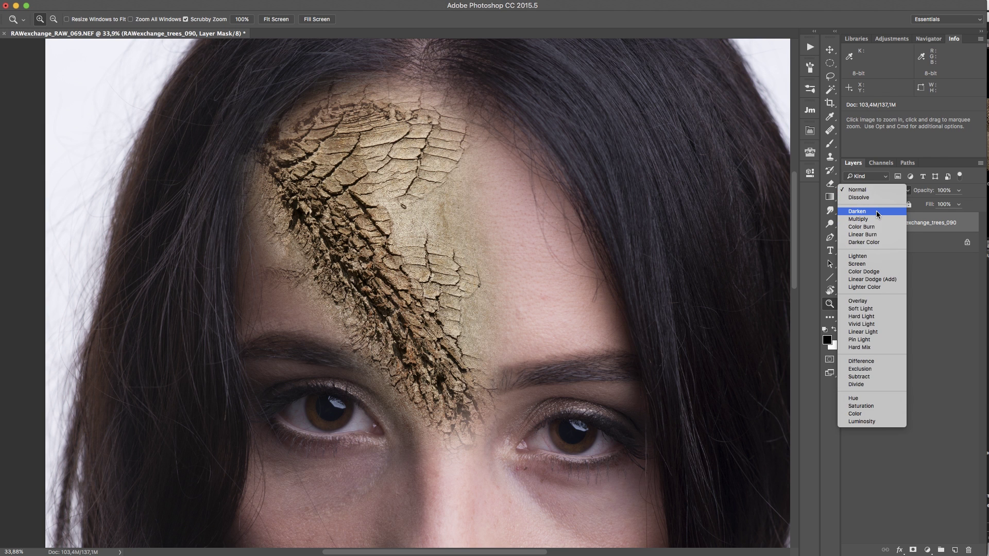
{"action": "left_click", "coordinate": [876, 211]}
{"action": "left_click", "coordinate": [880, 195]}
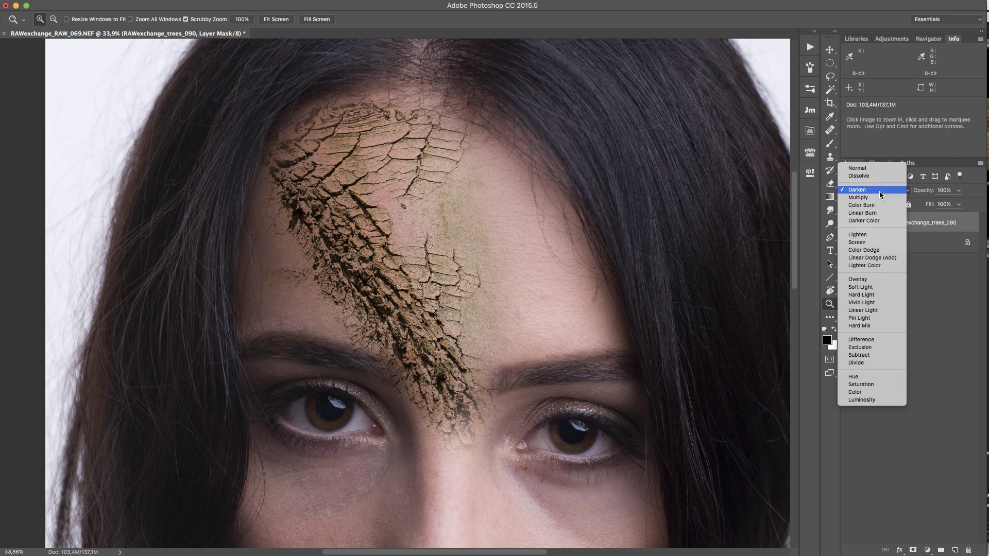
{"action": "left_click", "coordinate": [878, 199]}
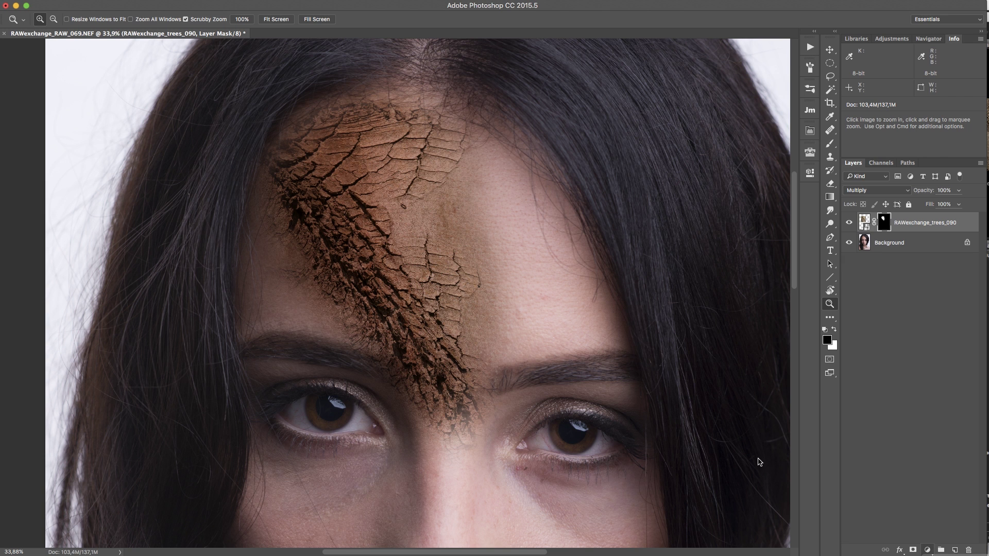
- Clip a Levels adjustment to the bark layer with black input 30 and midtones 2.58
{"action": "left_click_drag", "start_coordinate": [736, 270], "coordinate": [730, 270]}
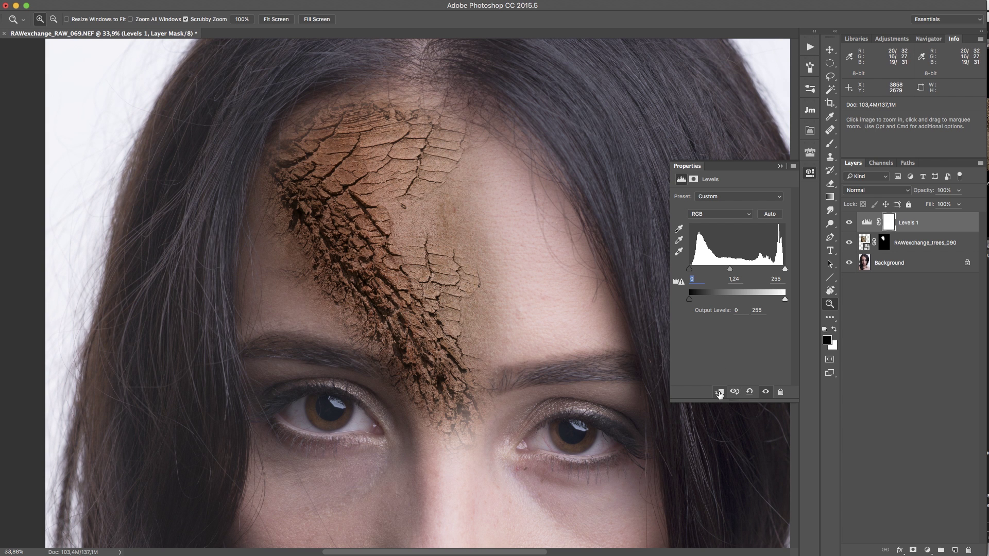
{"action": "left_click", "coordinate": [719, 393]}
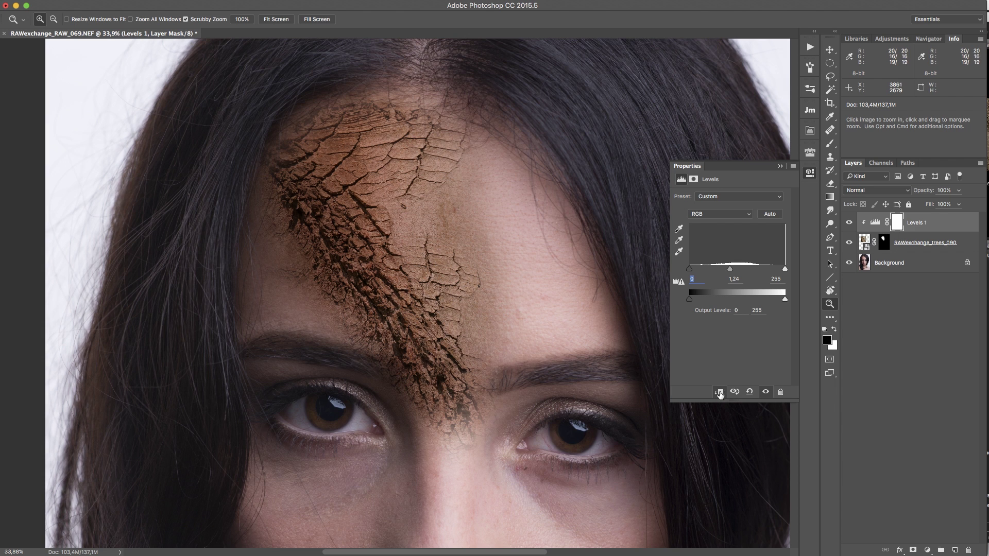
{"action": "mouse_move", "coordinate": [731, 272]}
{"action": "left_mouse_down"}
{"action": "mouse_move", "coordinate": [694, 268]}
{"action": "mouse_move", "coordinate": [716, 271]}
{"action": "mouse_move", "coordinate": [704, 273]}
{"action": "left_mouse_up"}
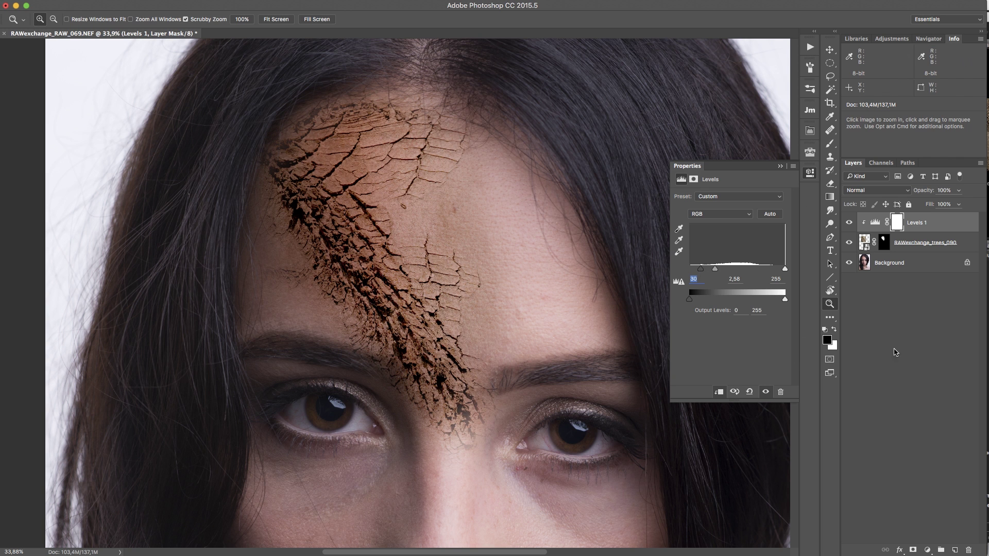
{"action": "left_click", "coordinate": [901, 350]}
- Duplicate the bark layer above Levels 1, set the copy to Normal, and show it alone
{"action": "left_click", "coordinate": [966, 243]}
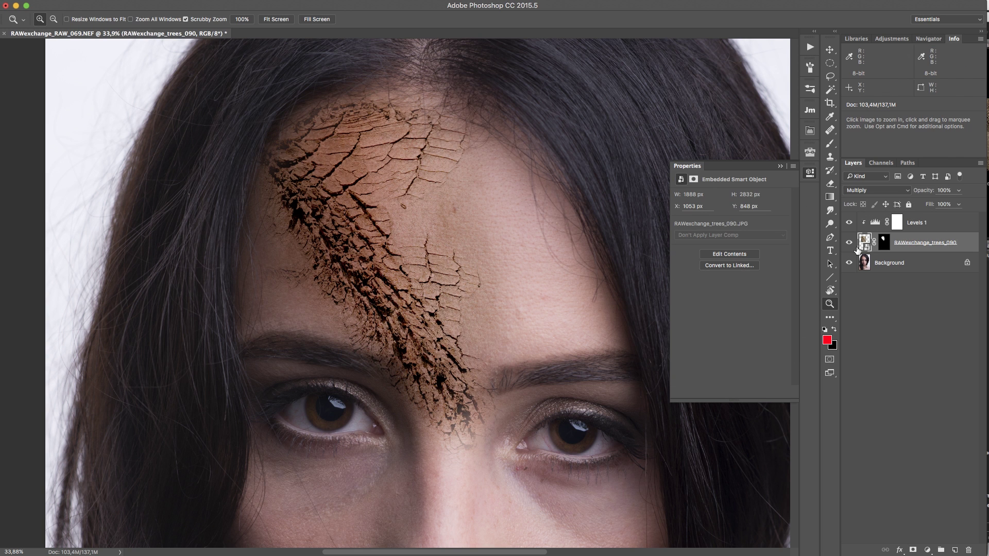
{"action": "key", "text": "super+j"}
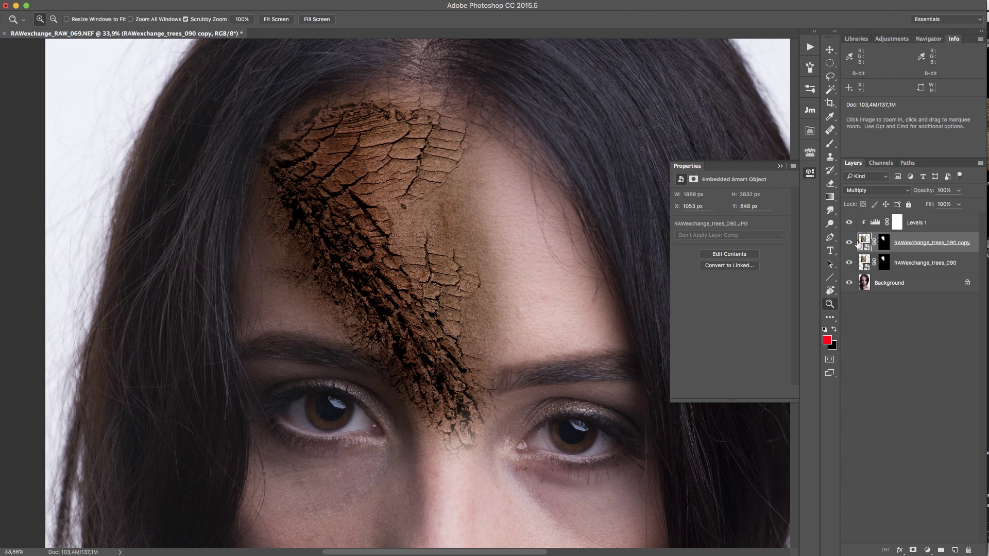
{"action": "left_click_drag", "start_coordinate": [858, 244], "coordinate": [861, 212]}
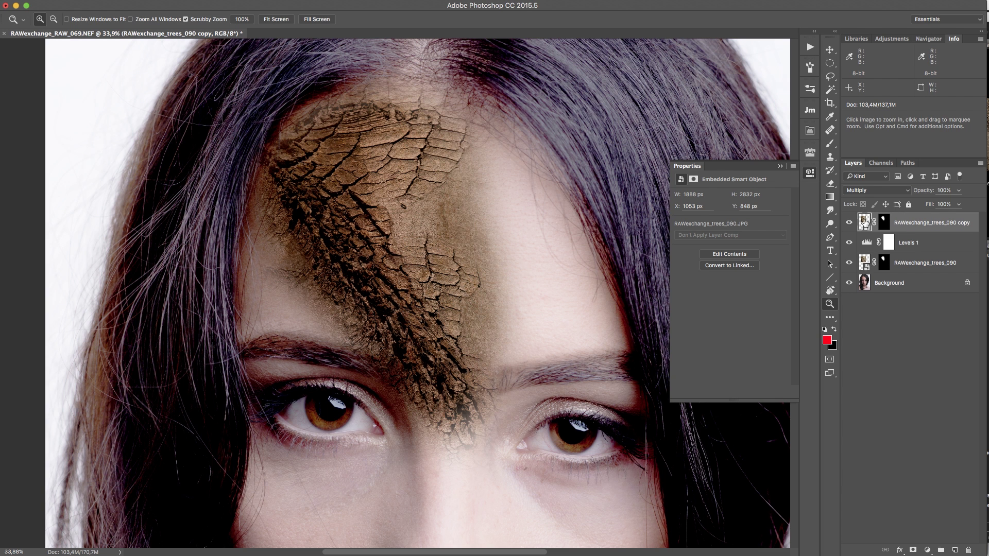
{"action": "left_click", "coordinate": [879, 190]}
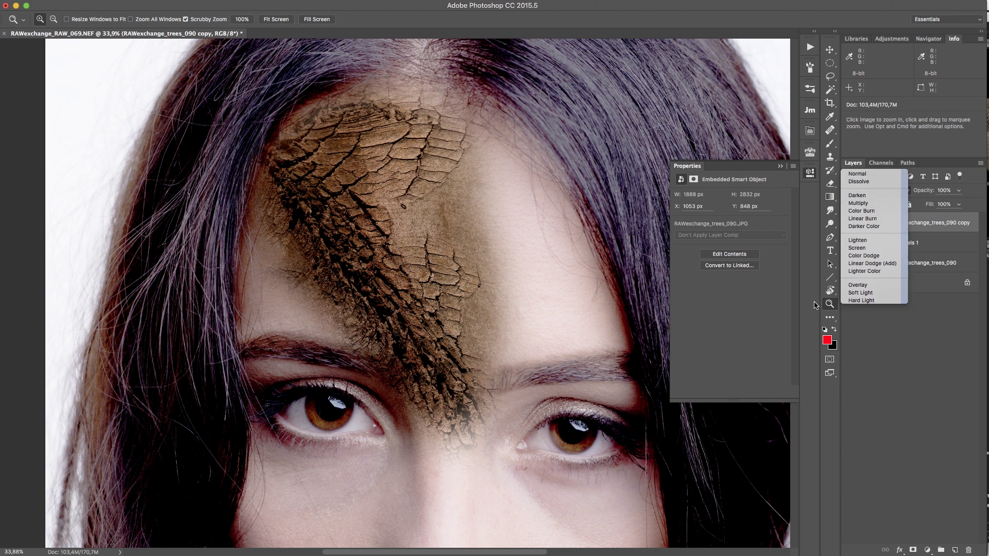
{"action": "left_click", "coordinate": [857, 174]}
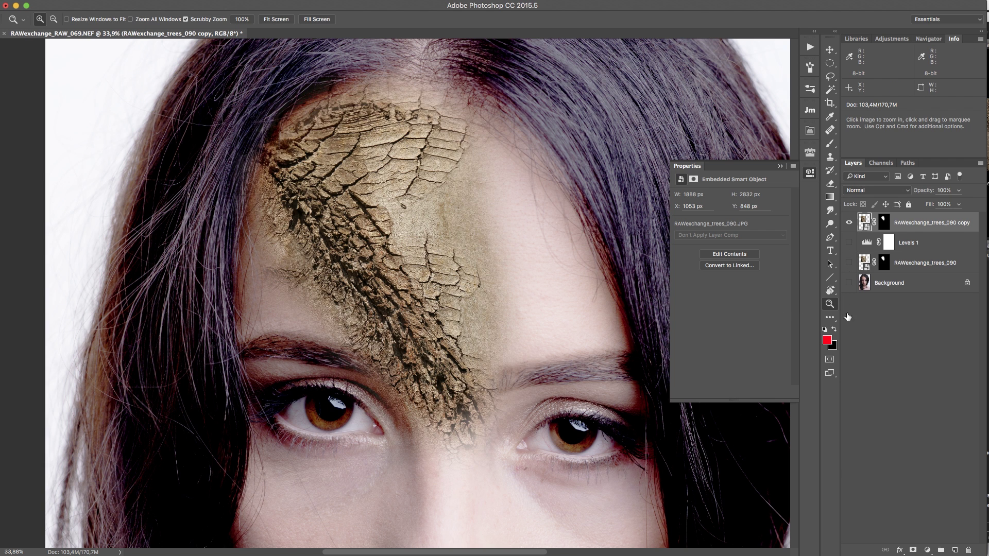
{"action": "left_click", "coordinate": [848, 223], "text": "alt"}
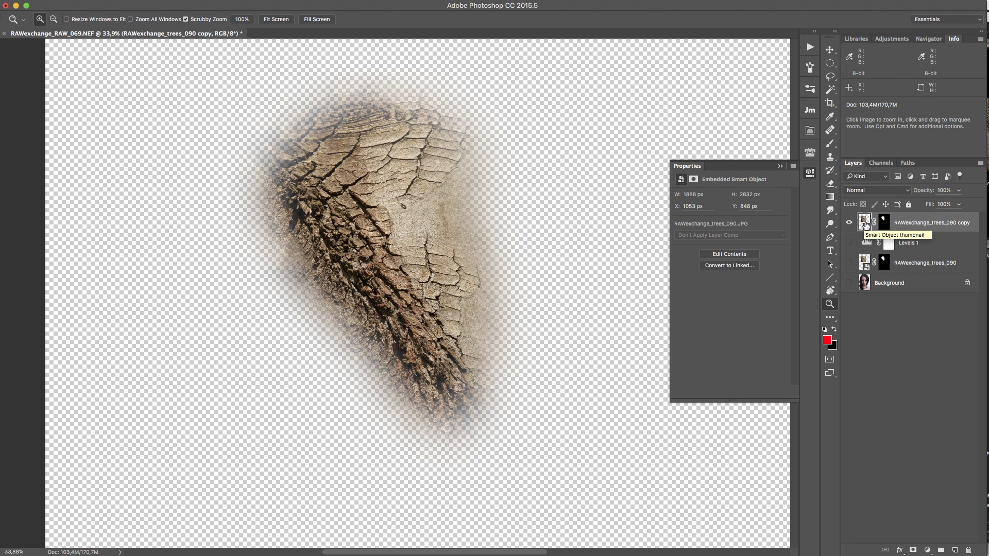
- Rasterize the RAWexchange_trees_090 copy and apply its layer mask permanently into the pixels
{"action": "right_click", "coordinate": [906, 225]}
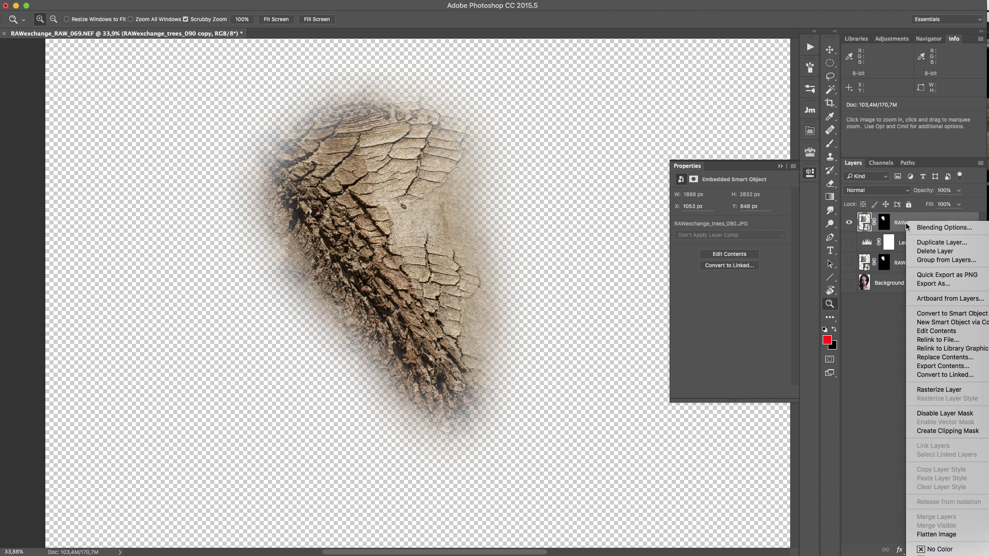
{"action": "left_click", "coordinate": [934, 392]}
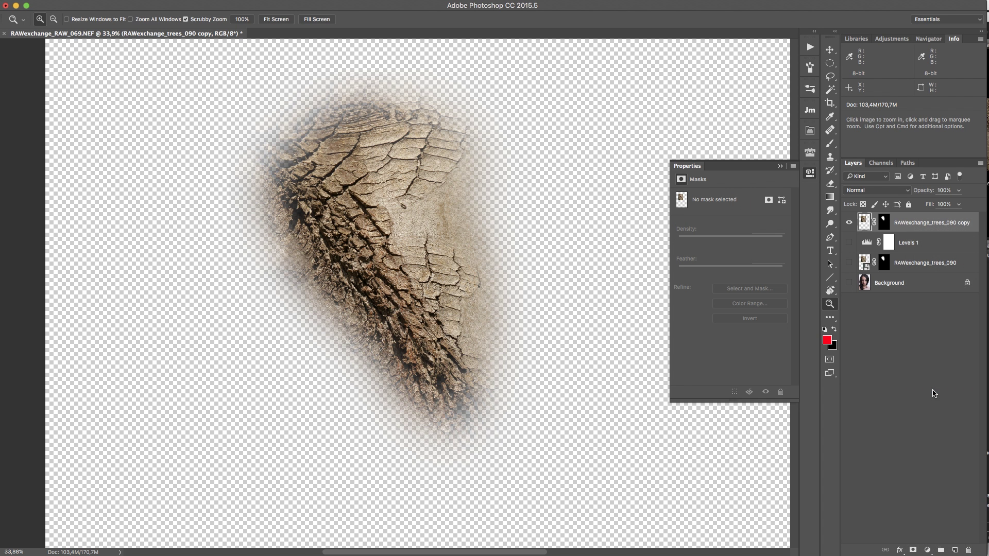
{"action": "right_click", "coordinate": [885, 223]}
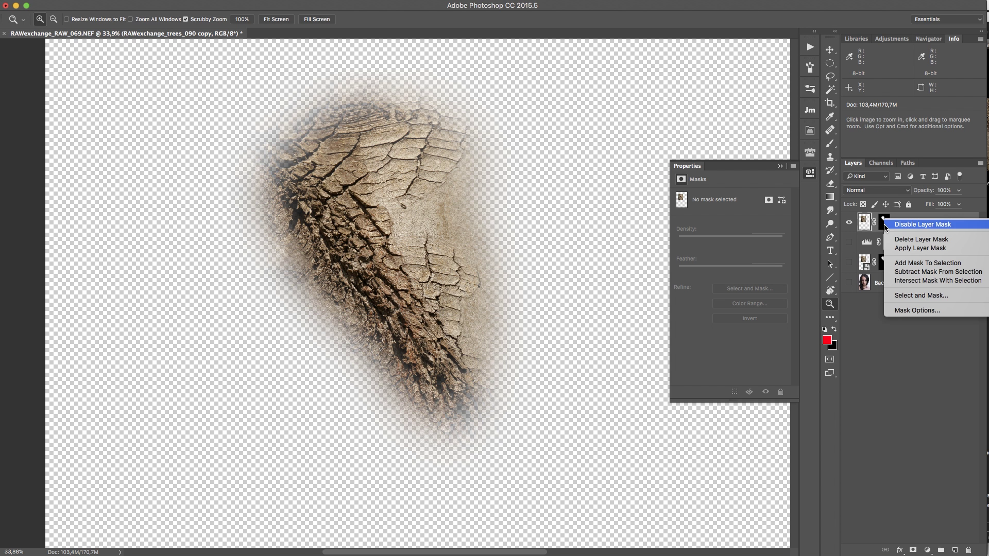
{"action": "left_click", "coordinate": [904, 249]}
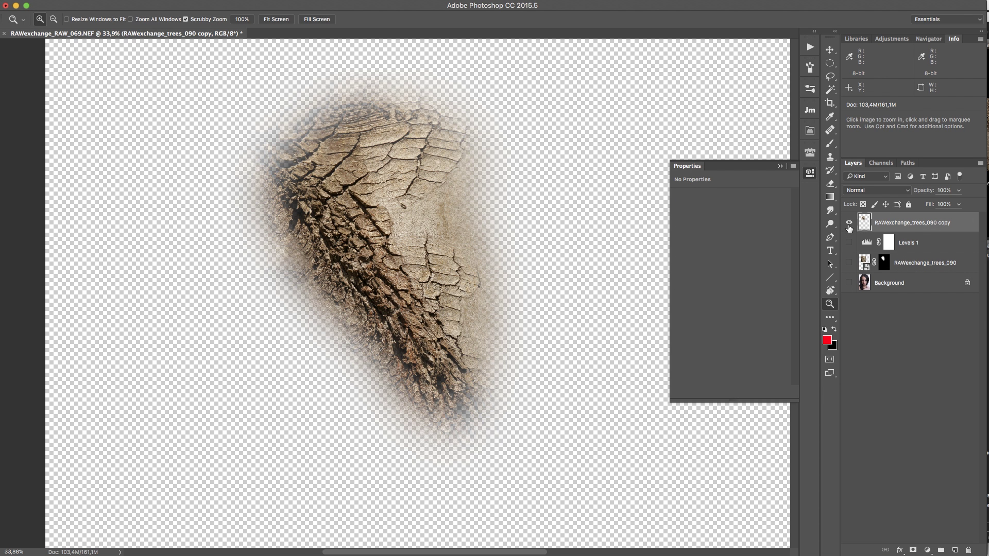
{"action": "left_click", "coordinate": [881, 163]}
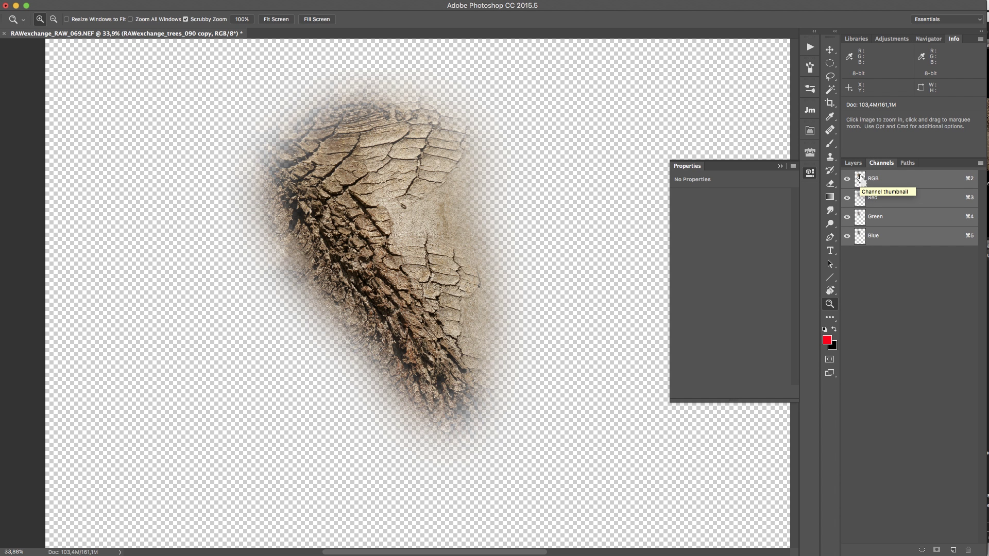
- Load the RGB channel's luminosity as a selection and create a new Group 1 at the top
{"action": "left_click", "coordinate": [860, 180], "text": "super"}
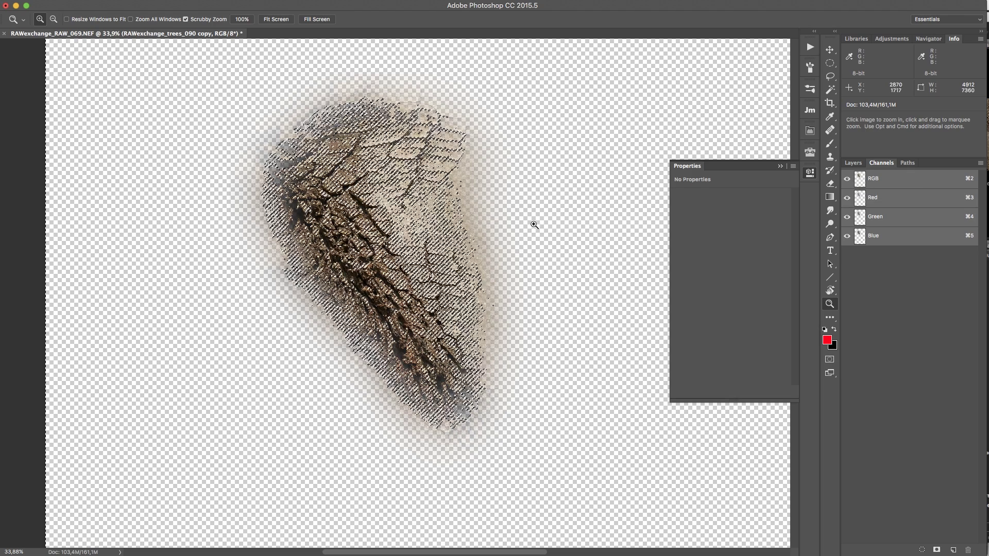
{"action": "left_click", "coordinate": [857, 164]}
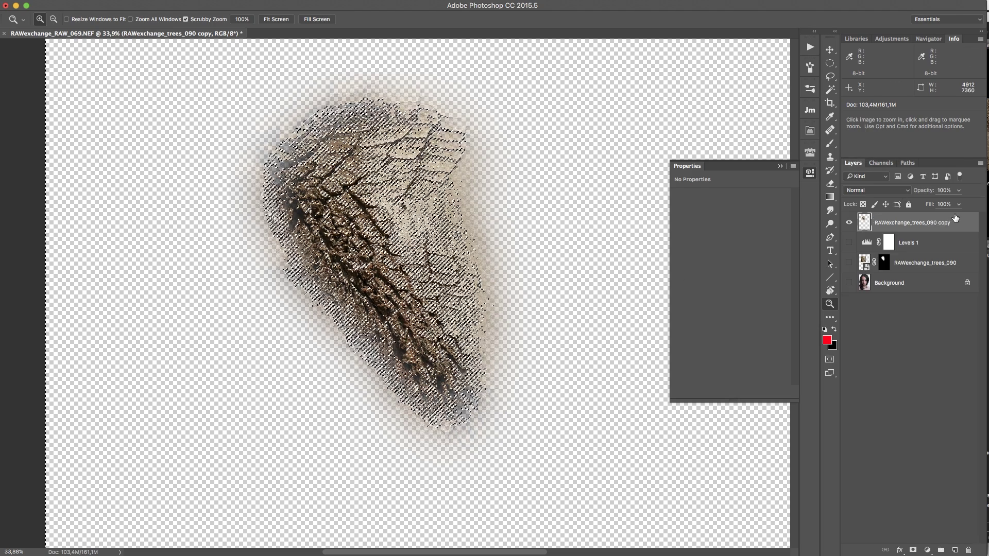
{"action": "left_click", "coordinate": [940, 550]}
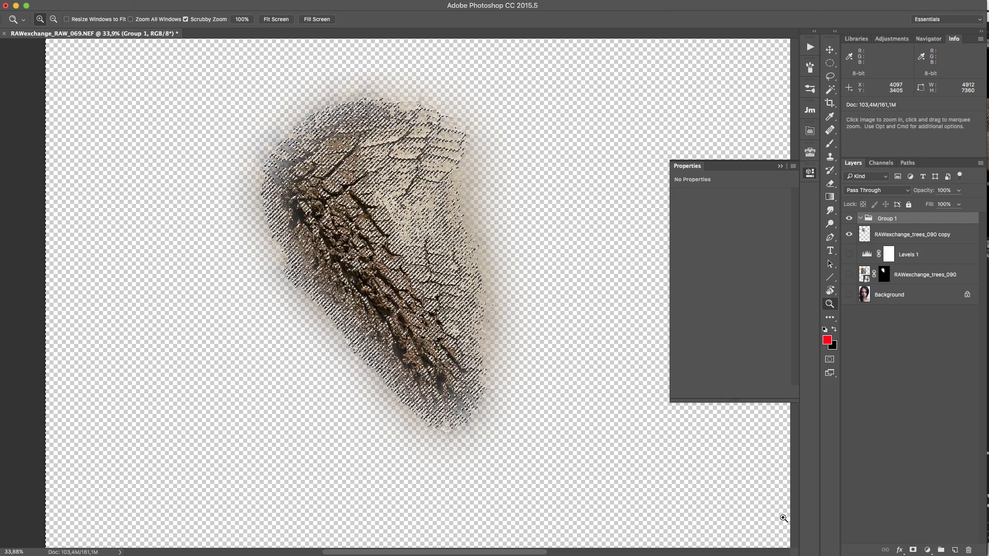
- Add the luminosity mask to Group 1 and delete the texture copy layer
{"action": "left_click", "coordinate": [912, 550]}
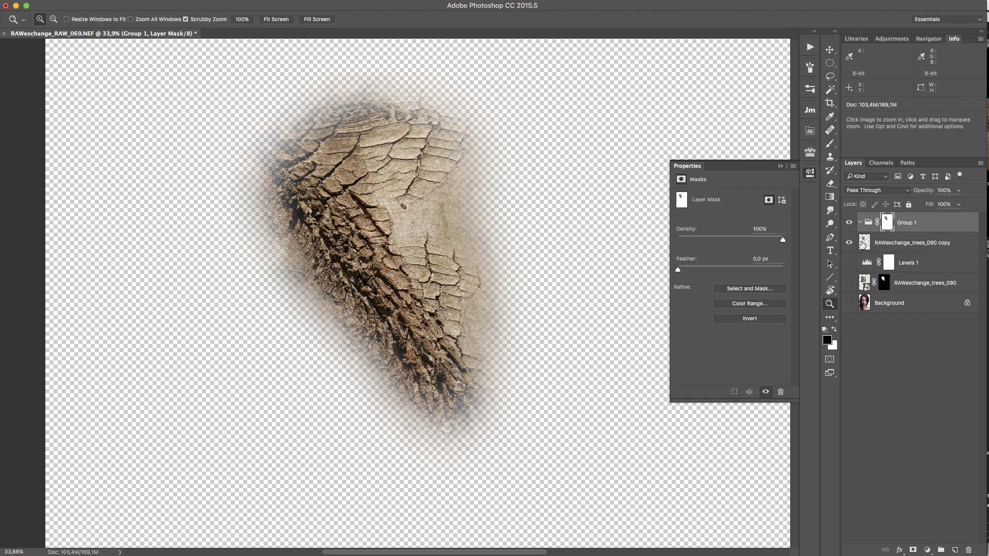
{"action": "left_click_drag", "start_coordinate": [960, 243], "coordinate": [968, 550]}
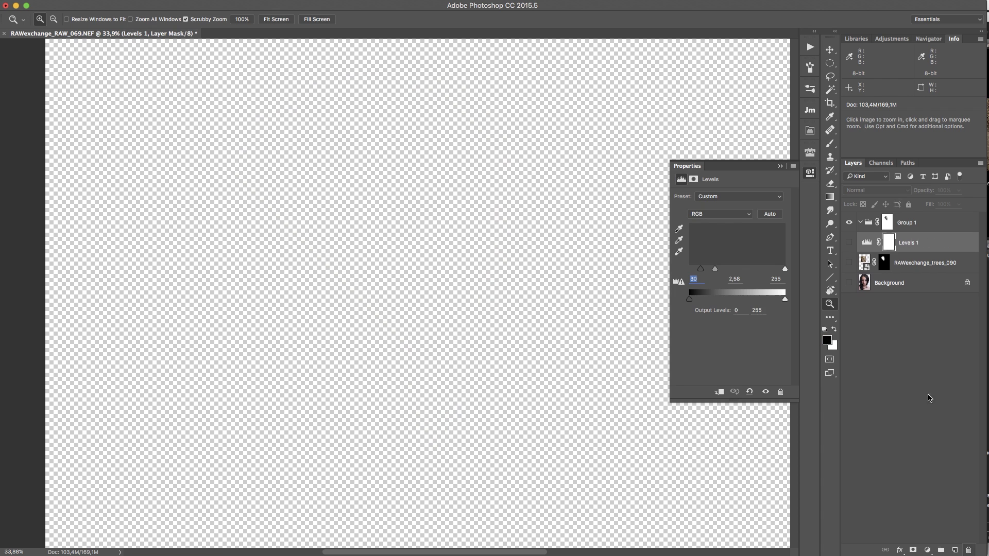
{"action": "left_click", "coordinate": [927, 225]}
- Make the Levels, texture and portrait layers visible again and clip Levels 1 to the texture
{"action": "left_click_drag", "start_coordinate": [850, 243], "coordinate": [869, 297]}
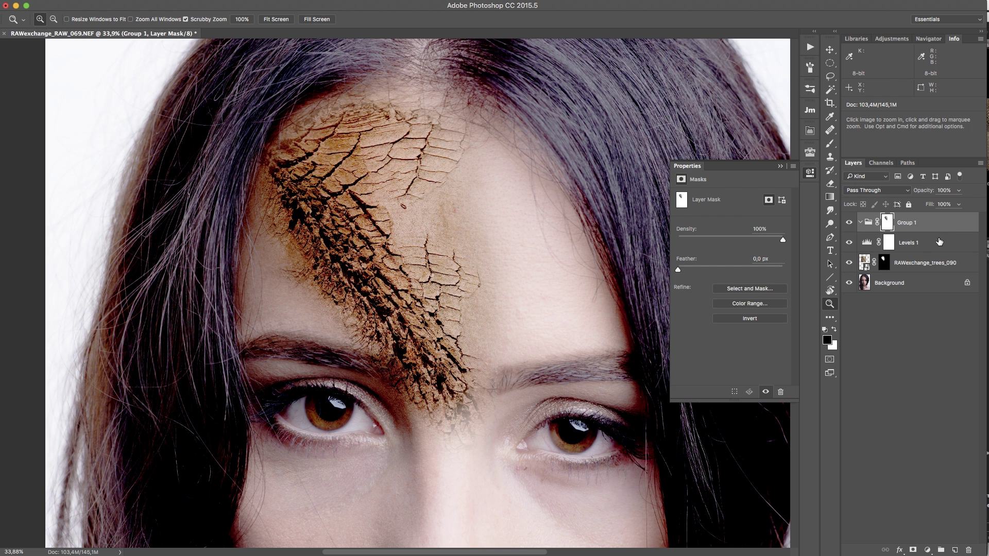
{"action": "left_click", "coordinate": [867, 242]}
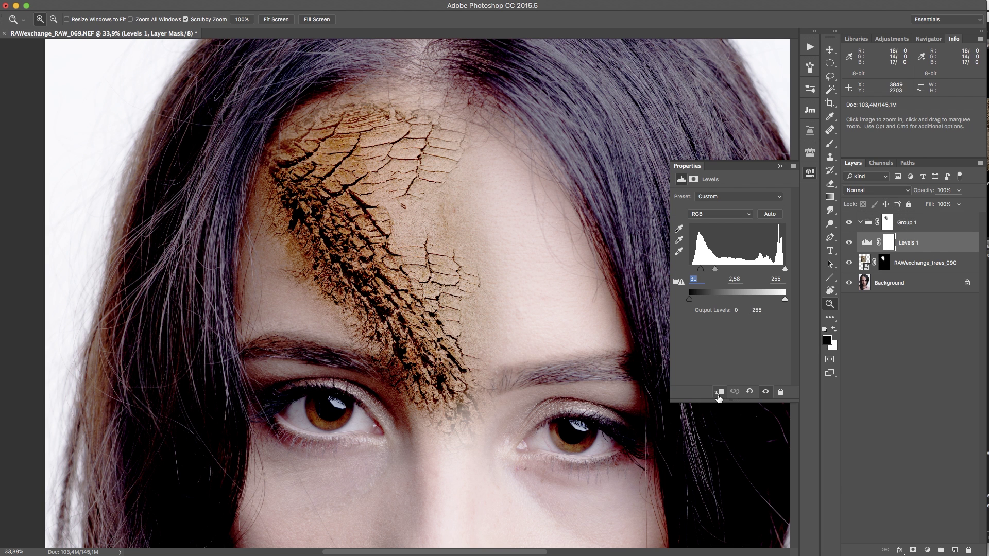
{"action": "left_click", "coordinate": [719, 393]}
{"action": "left_click", "coordinate": [933, 221]}
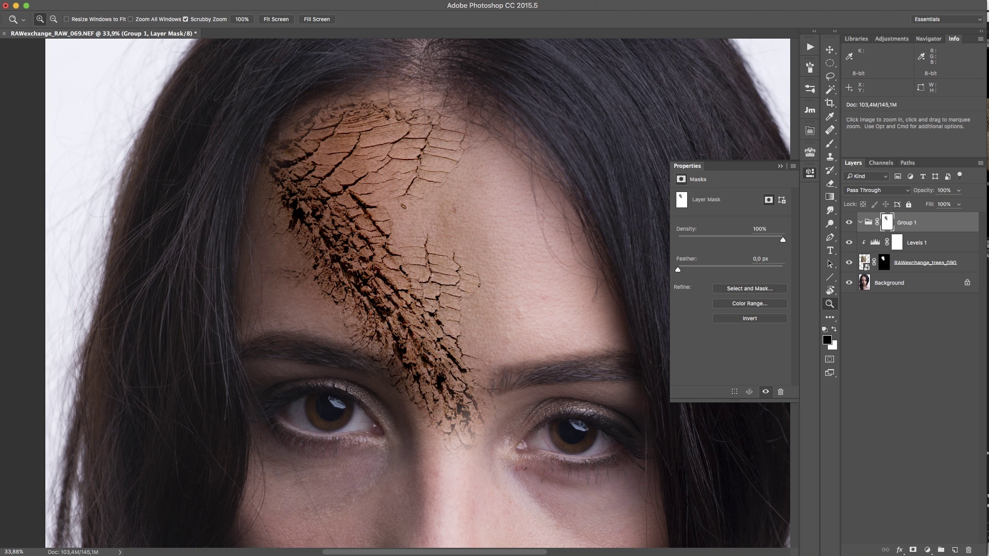
{"action": "key", "text": "super+Tab"}
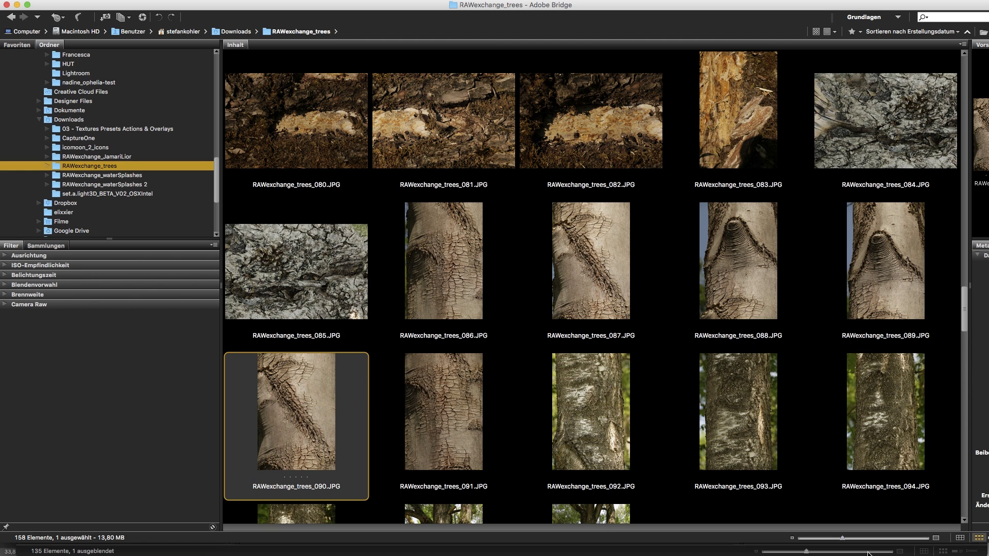
- Show Bridge's Output folder of fire photos in the Kontaktbogen workspace
{"action": "key", "text": "super+grave"}
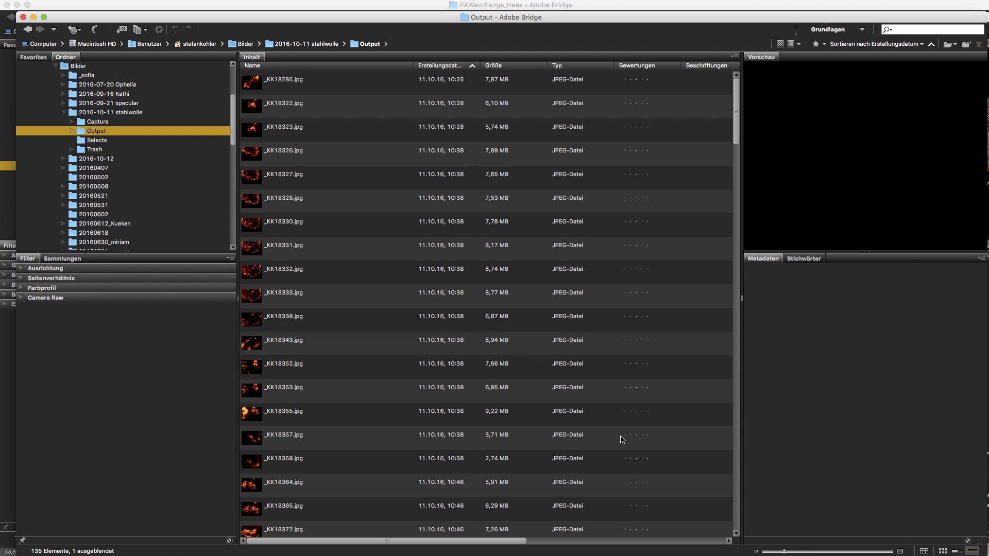
{"action": "left_click", "coordinate": [894, 44]}
{"action": "left_click", "coordinate": [861, 30]}
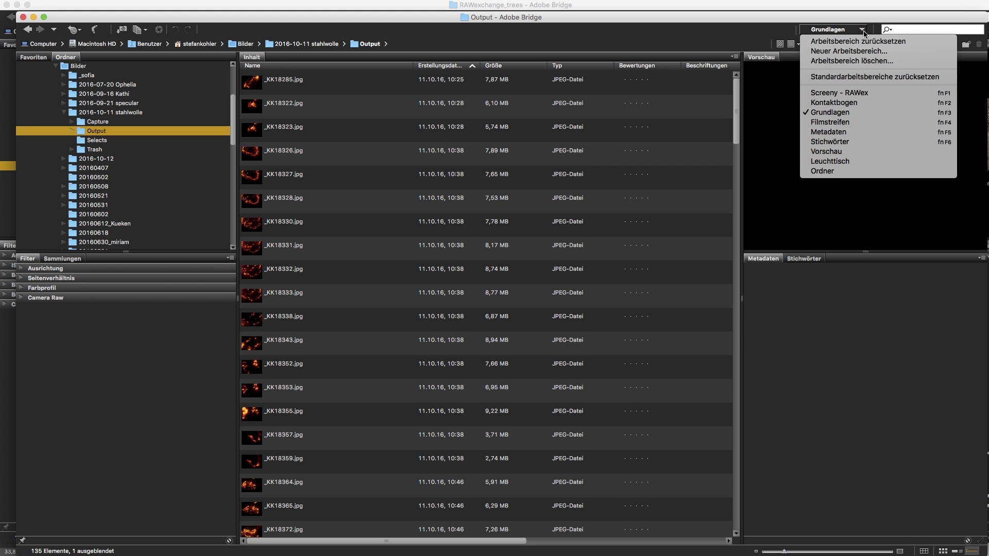
{"action": "left_click", "coordinate": [851, 106]}
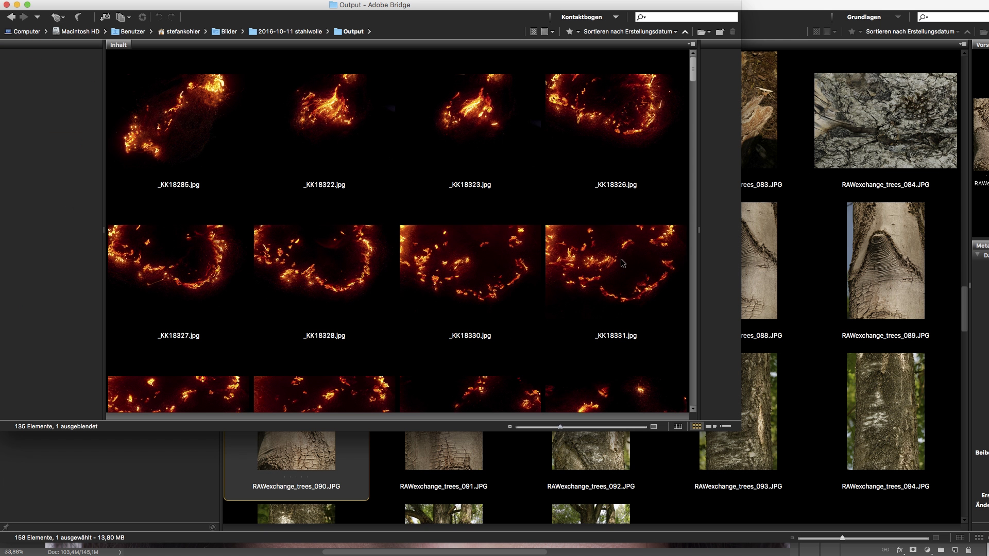
- Drag the _KK18571.jpg fire photo from Bridge into the Photoshop portrait
{"action": "scroll", "coordinate": [623, 263], "scroll_direction": "down", "scroll_amount": 10}
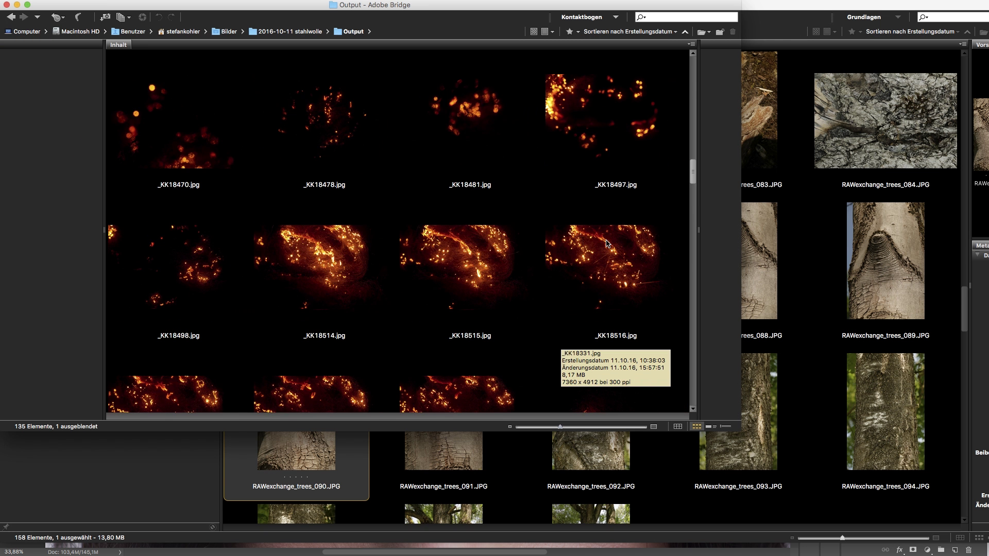
{"action": "scroll", "coordinate": [607, 244], "scroll_direction": "down", "scroll_amount": 6}
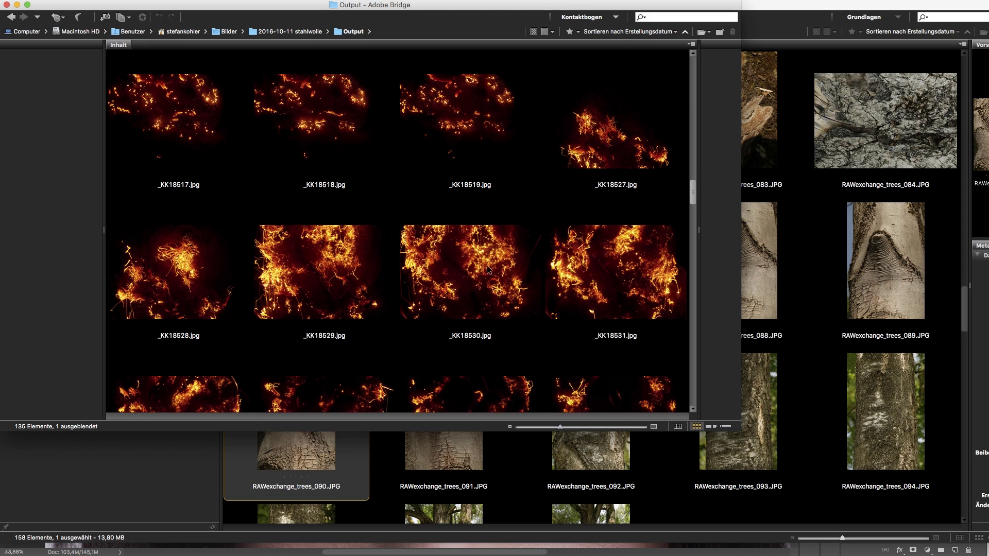
{"action": "scroll", "coordinate": [487, 269], "scroll_direction": "down", "scroll_amount": 8}
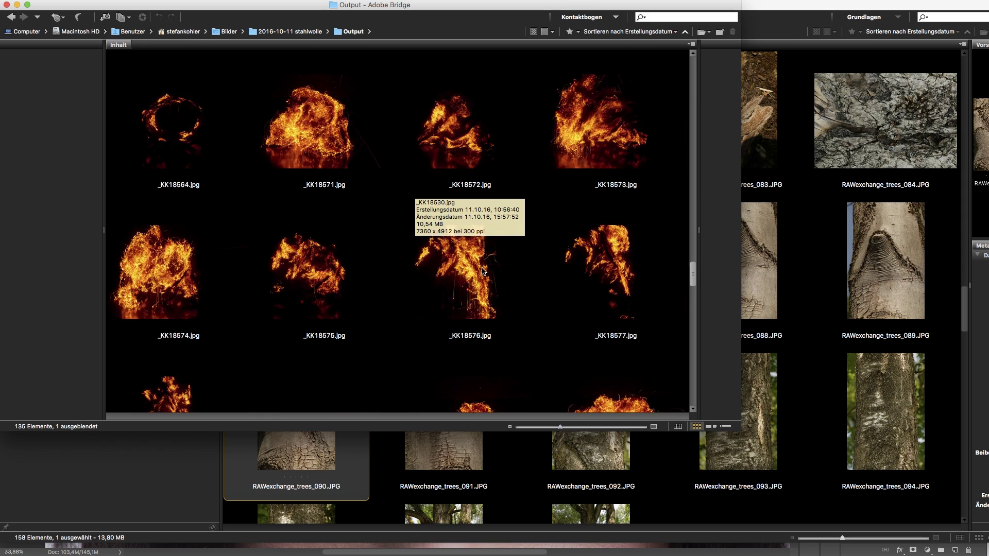
{"action": "left_click", "coordinate": [316, 130]}
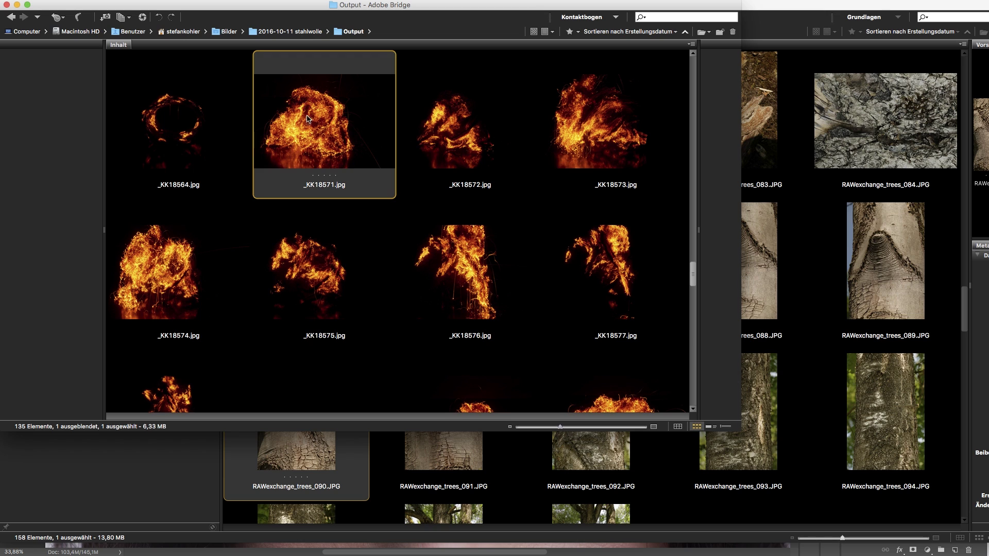
{"action": "left_click_drag", "start_coordinate": [307, 119], "coordinate": [453, 214]}
{"action": "key", "text": "super+Tab"}
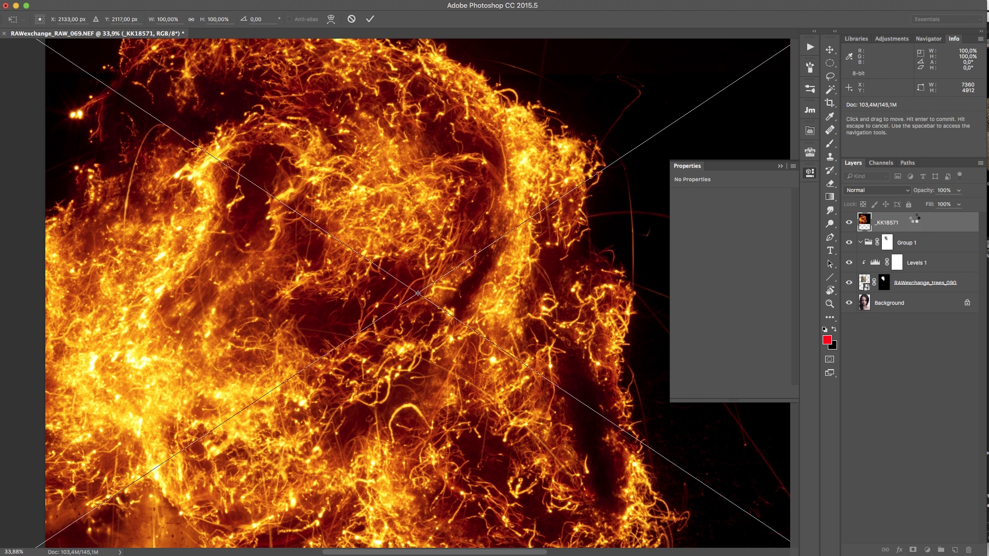
- Commit the placed _KK18571 fire photo and put it inside Group 1
{"action": "key", "text": "Return"}
{"action": "left_click_drag", "start_coordinate": [907, 223], "coordinate": [911, 243]}
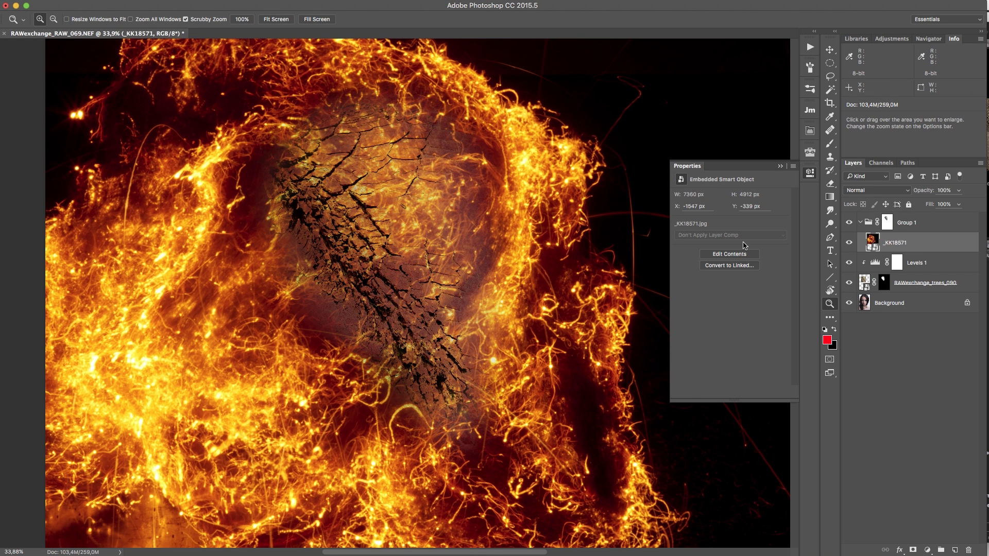
{"action": "left_click", "coordinate": [445, 281], "text": "alt"}
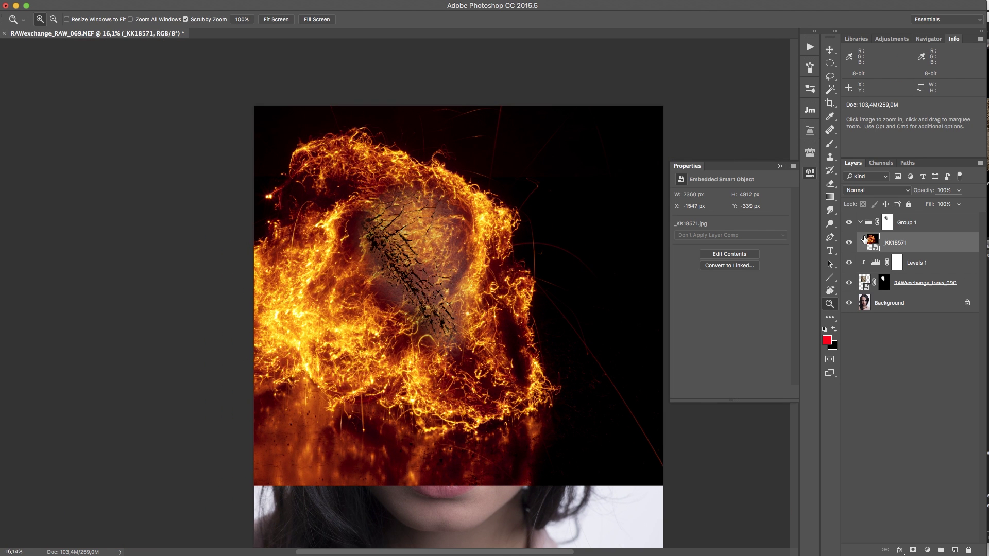
- Invert Group 1's mask and zoom in on the forehead
{"action": "left_click", "coordinate": [887, 223]}
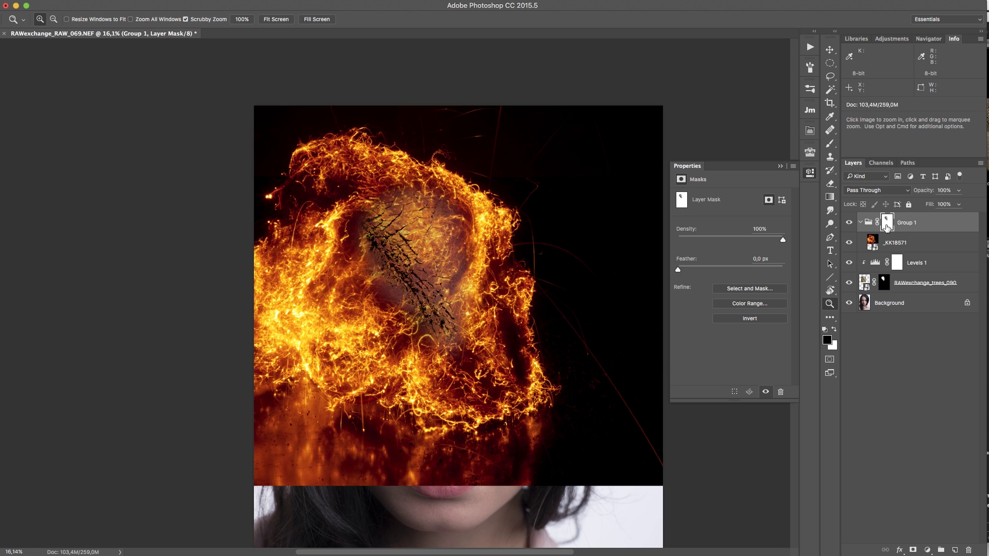
{"action": "key", "text": "super+i"}
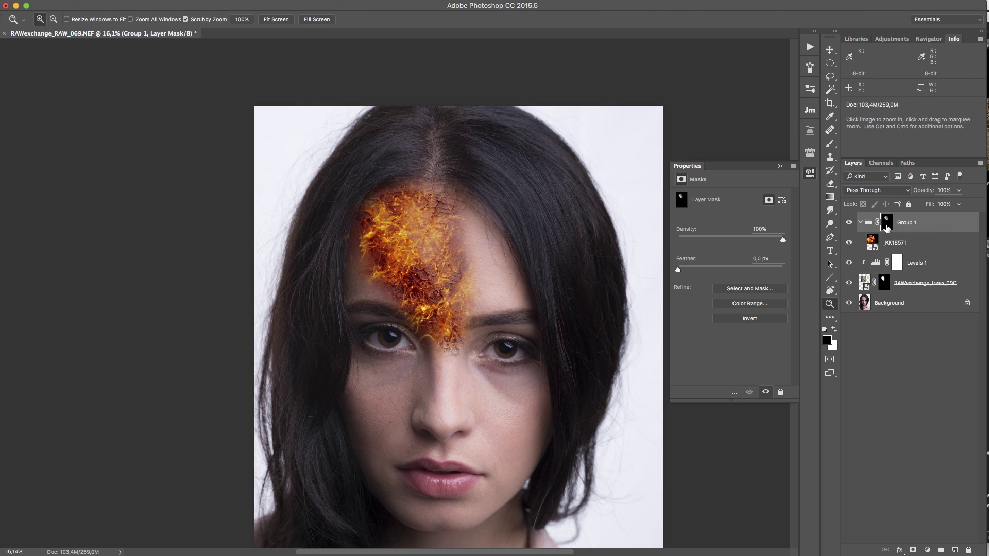
{"action": "left_click_drag", "start_coordinate": [393, 244], "coordinate": [430, 244]}
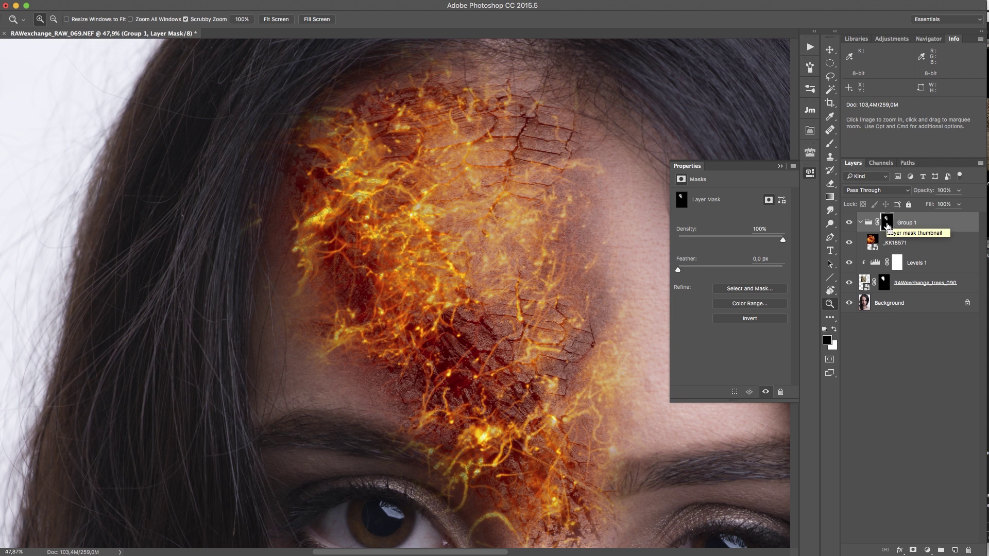
- Apply Levels to Group 1's mask with midtones 0,18 and white point 247
{"action": "key", "text": "super+l"}
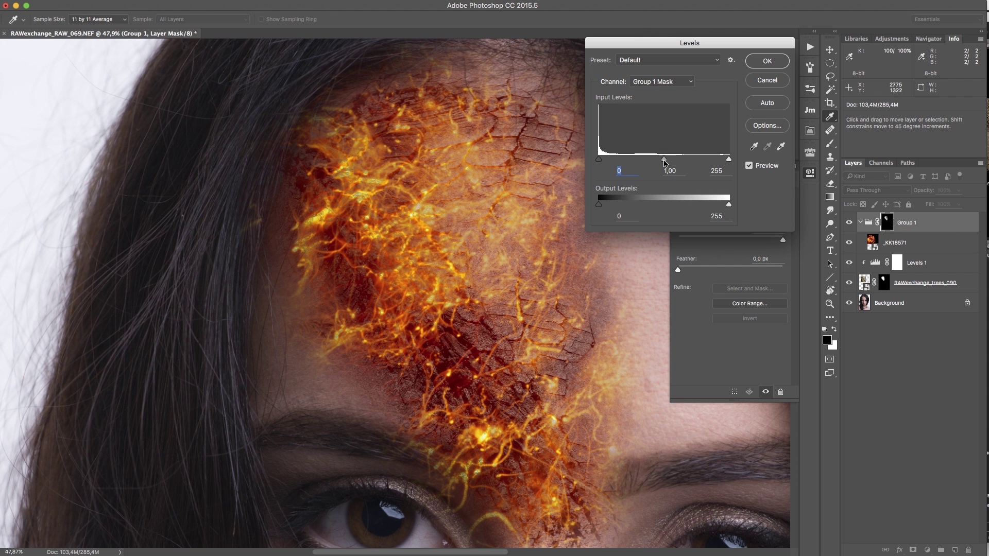
{"action": "left_click_drag", "start_coordinate": [663, 160], "coordinate": [713, 158]}
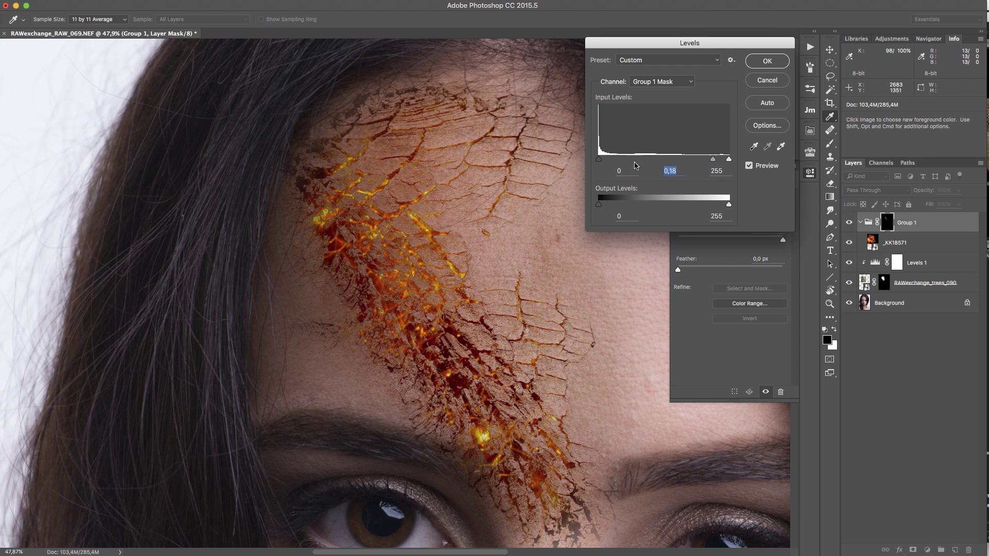
{"action": "left_click_drag", "start_coordinate": [729, 161], "coordinate": [725, 162]}
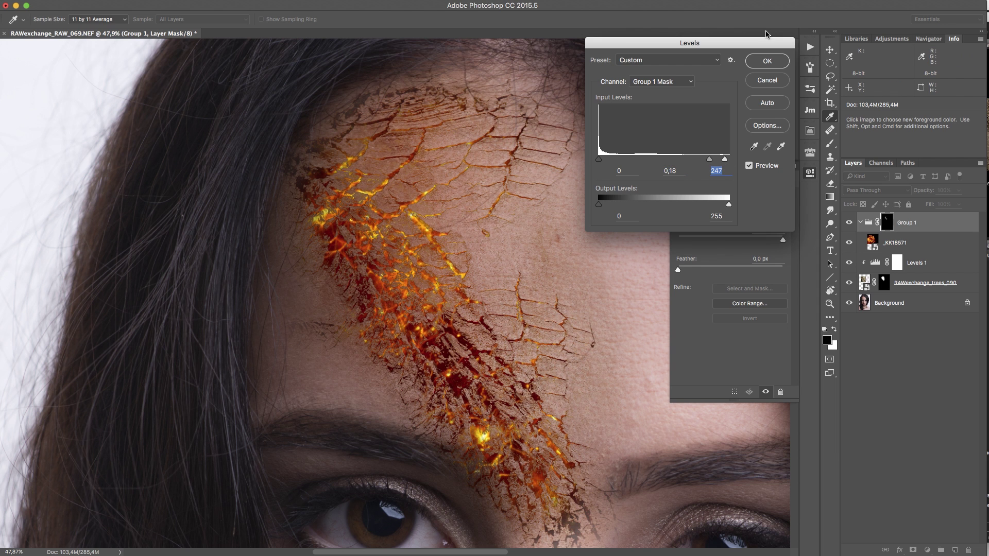
{"action": "left_click", "coordinate": [766, 61]}
{"action": "key", "text": "z"}
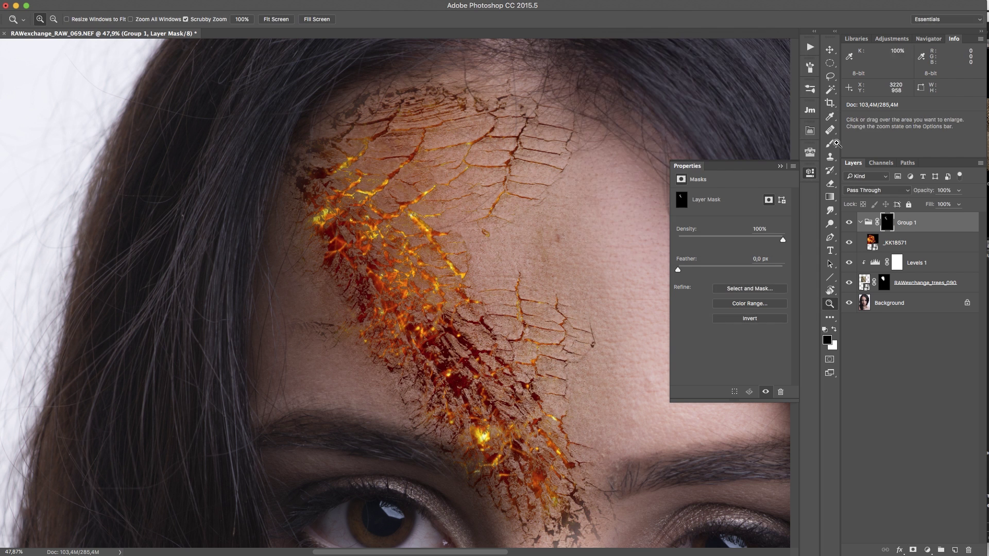
{"action": "left_click", "coordinate": [940, 247]}
- Move the fire photo up and left to X -1041, Y -139 px across the forehead cracks
{"action": "key", "text": "v"}
{"action": "left_click_drag", "start_coordinate": [542, 401], "coordinate": [642, 429]}
{"action": "scroll", "coordinate": [497, 255], "scroll_direction": "down", "scroll_amount": 3}
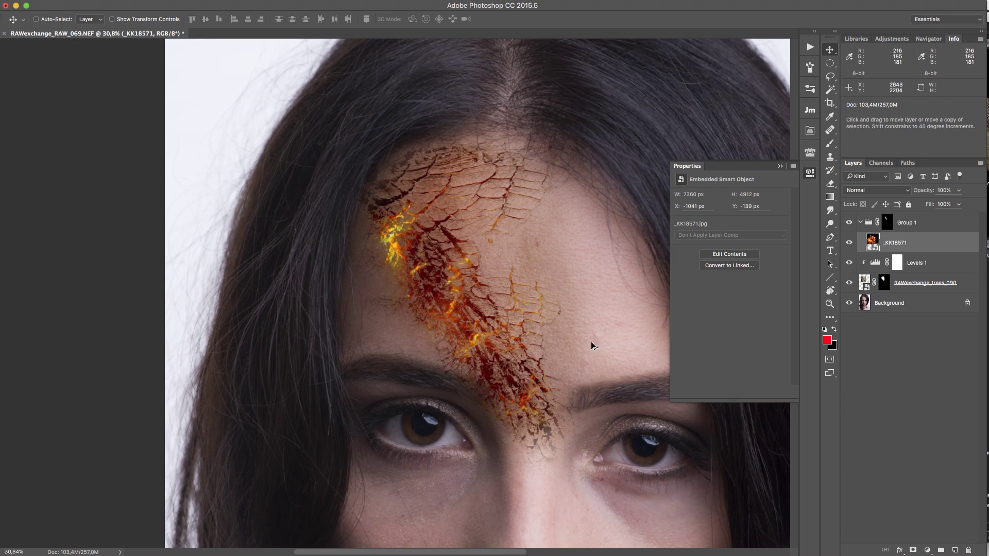
{"action": "scroll", "coordinate": [463, 292], "scroll_direction": "up", "scroll_amount": 6}
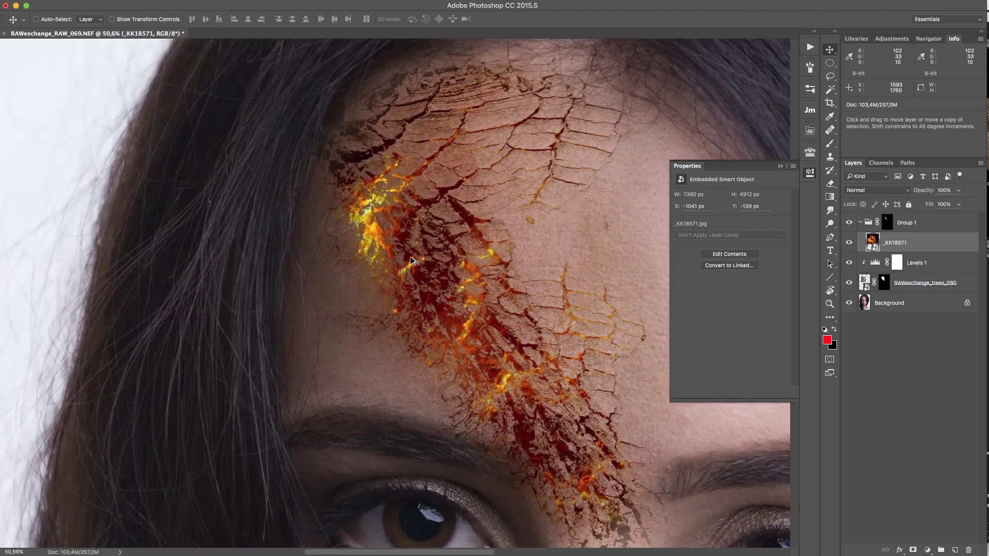
{"action": "scroll", "coordinate": [409, 274], "scroll_direction": "down", "scroll_amount": 2}
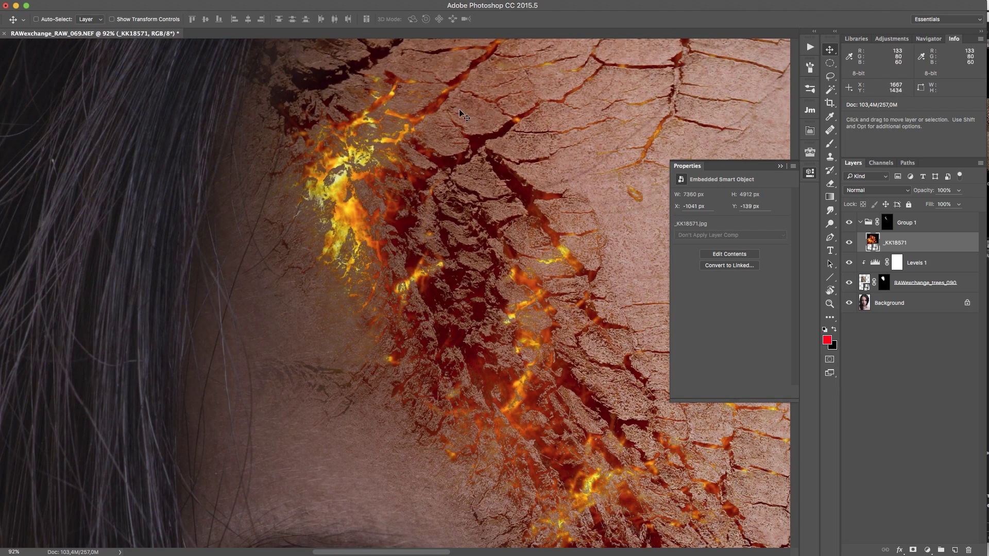
{"action": "scroll", "coordinate": [644, 124], "scroll_direction": "down", "scroll_amount": 1}
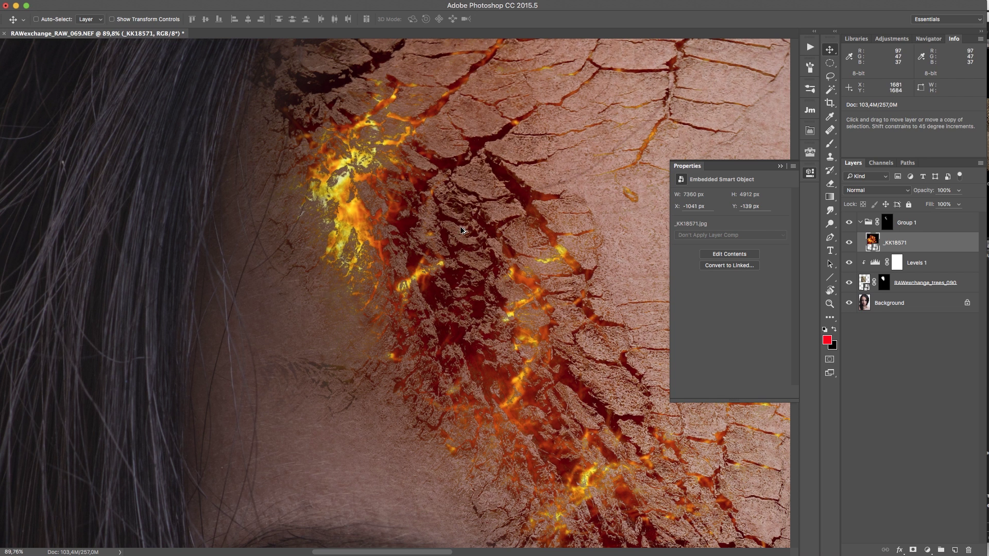
{"action": "left_click", "coordinate": [940, 226]}
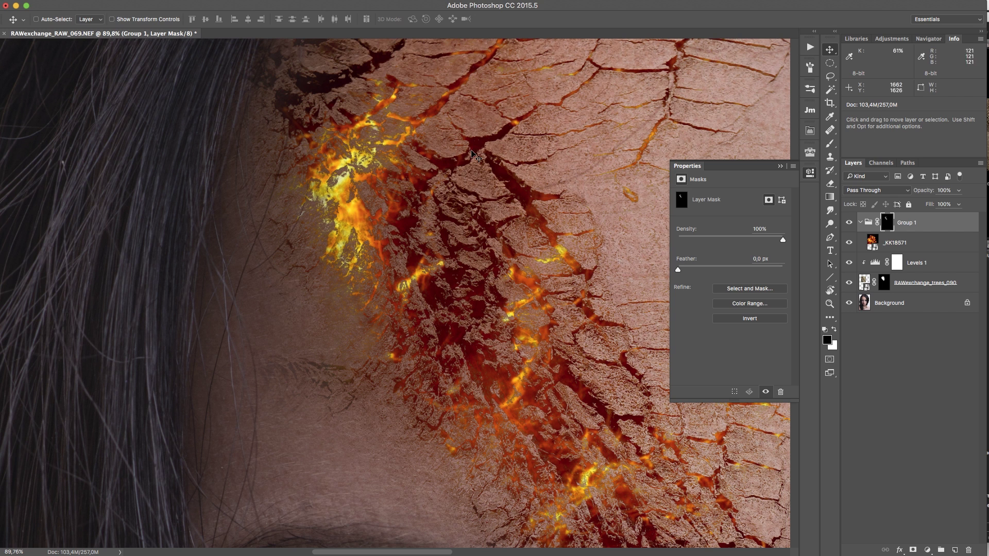
- Give Group 1 a Drop Shadow at 99% opacity, -135° angle, 7 px distance
{"action": "right_click", "coordinate": [936, 221]}
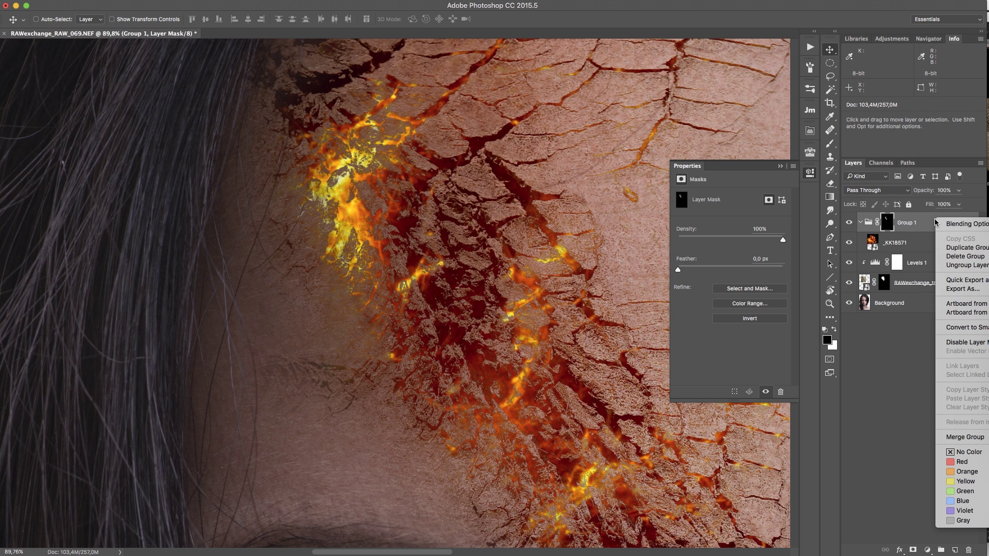
{"action": "left_click", "coordinate": [961, 226]}
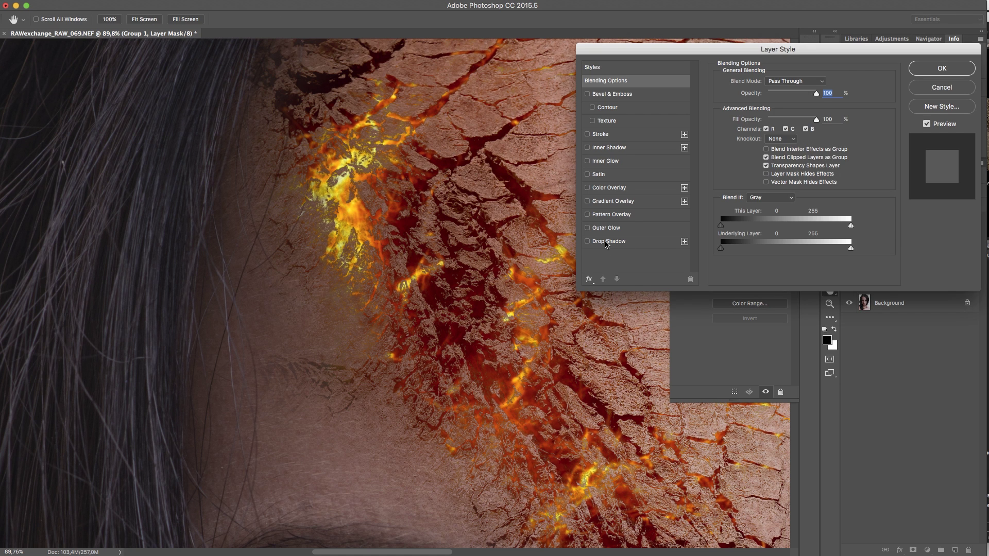
{"action": "left_click", "coordinate": [607, 243]}
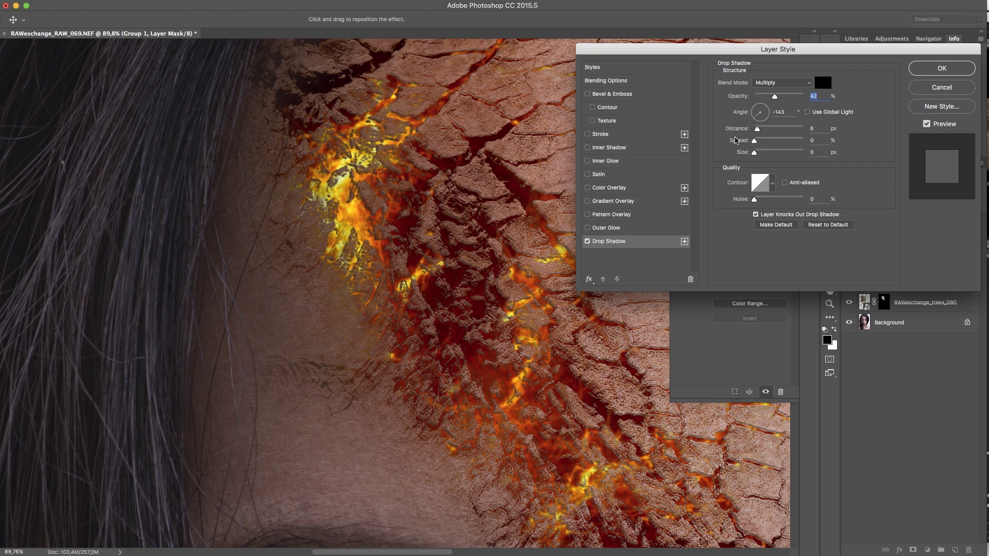
{"action": "left_click_drag", "start_coordinate": [757, 129], "coordinate": [753, 129]}
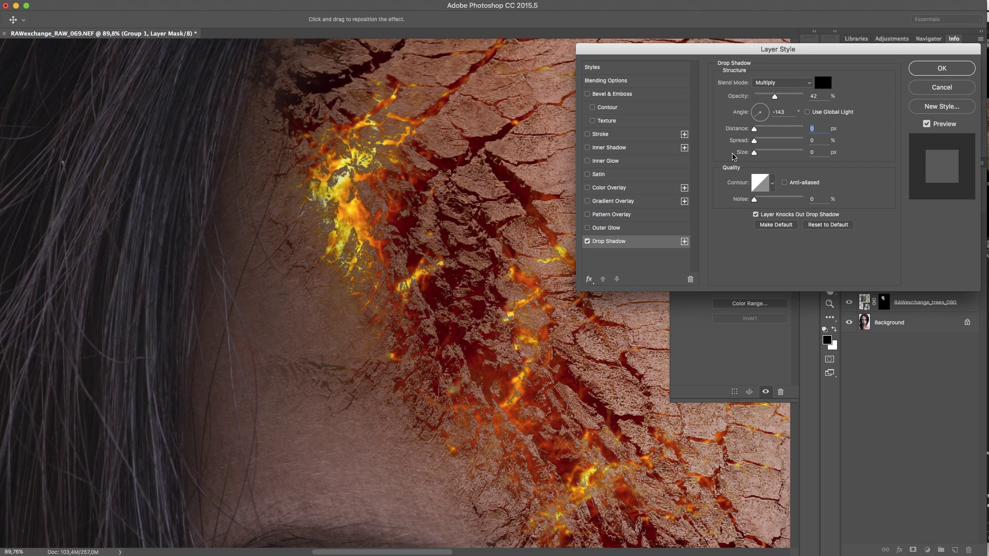
{"action": "left_click", "coordinate": [753, 154]}
{"action": "left_click", "coordinate": [764, 109]}
{"action": "mouse_move", "coordinate": [765, 109]}
{"action": "left_mouse_down"}
{"action": "mouse_move", "coordinate": [756, 118]}
{"action": "mouse_move", "coordinate": [772, 102]}
{"action": "left_mouse_up"}
{"action": "left_click", "coordinate": [754, 120]}
{"action": "left_click_drag", "start_coordinate": [754, 120], "coordinate": [753, 122]}
{"action": "left_click_drag", "start_coordinate": [754, 128], "coordinate": [757, 154]}
{"action": "left_click_drag", "start_coordinate": [774, 96], "coordinate": [803, 98]}
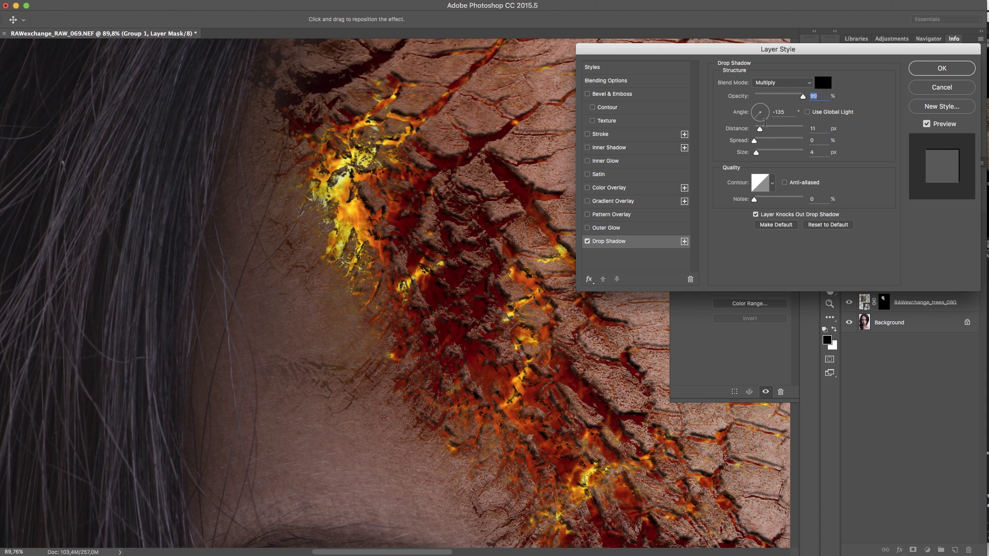
{"action": "left_click_drag", "start_coordinate": [759, 131], "coordinate": [755, 153]}
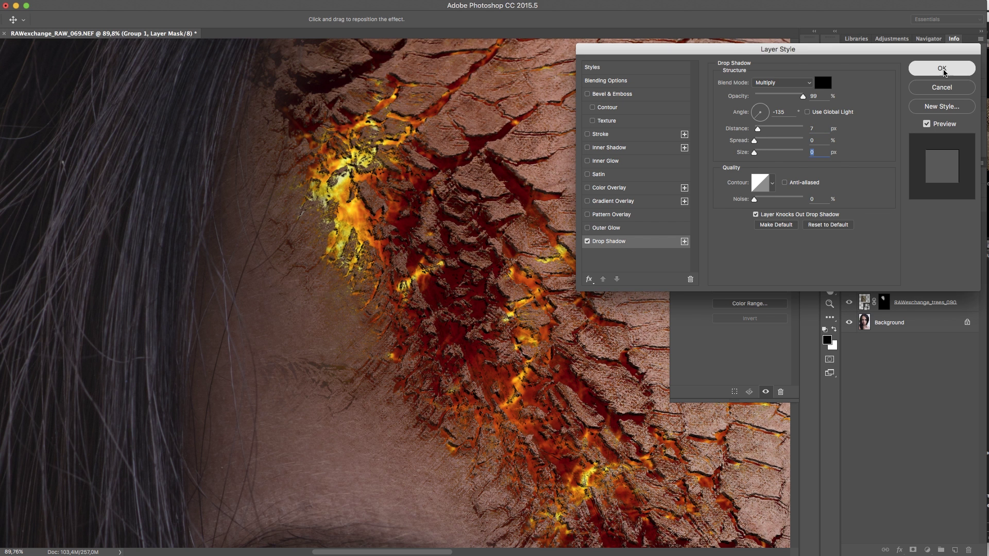
{"action": "left_click", "coordinate": [941, 70]}
- Close the Properties panel and zoom out to view the whole face
{"action": "left_click", "coordinate": [810, 173]}
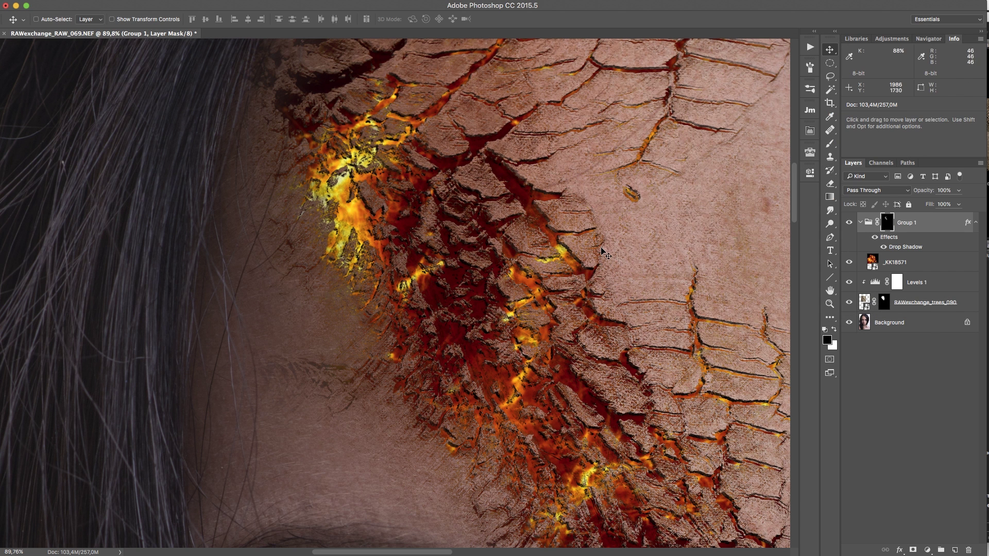
{"action": "key", "text": "z"}
{"action": "left_click_drag", "start_coordinate": [597, 256], "coordinate": [546, 278]}
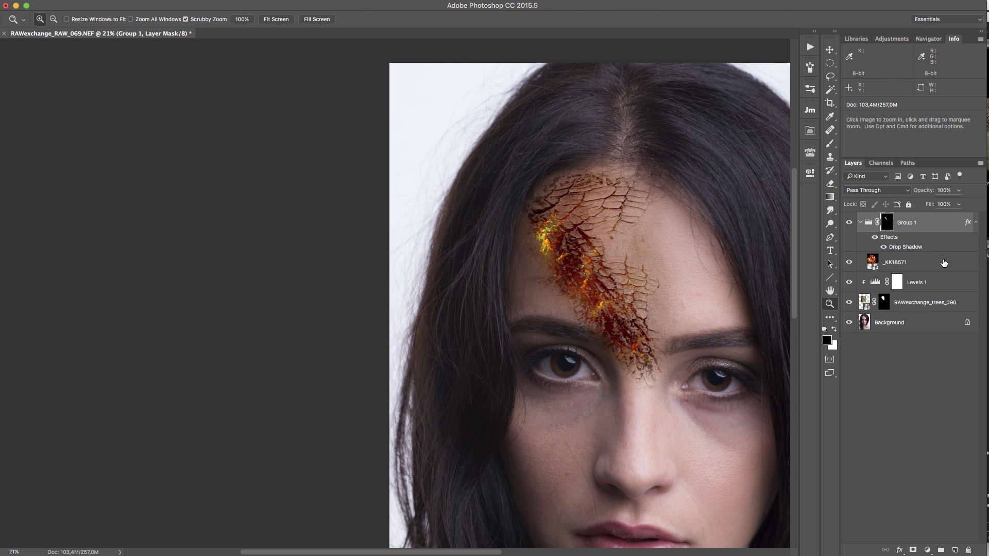
- Add a white layer mask to the _KK18571 fire layer
{"action": "left_click", "coordinate": [927, 265]}
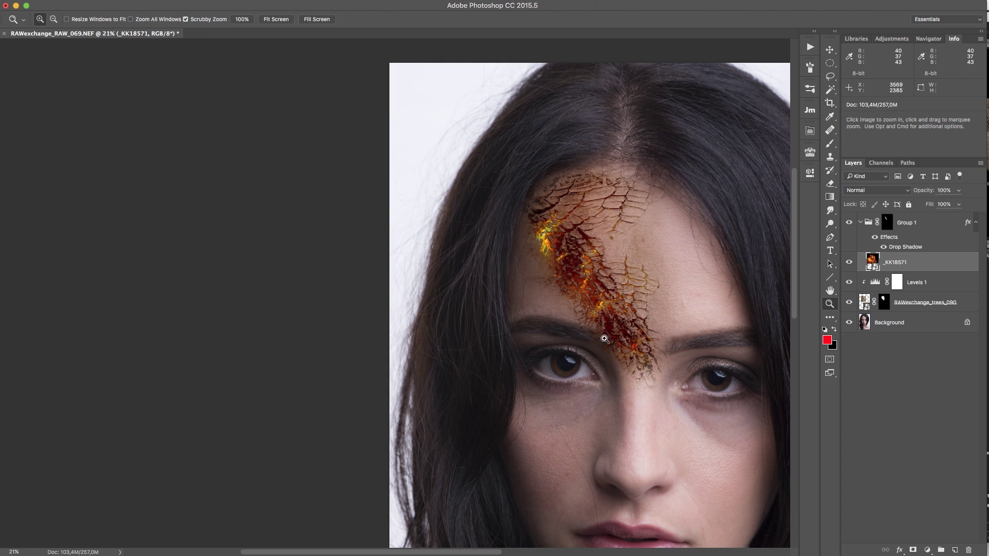
{"action": "left_click", "coordinate": [913, 550]}
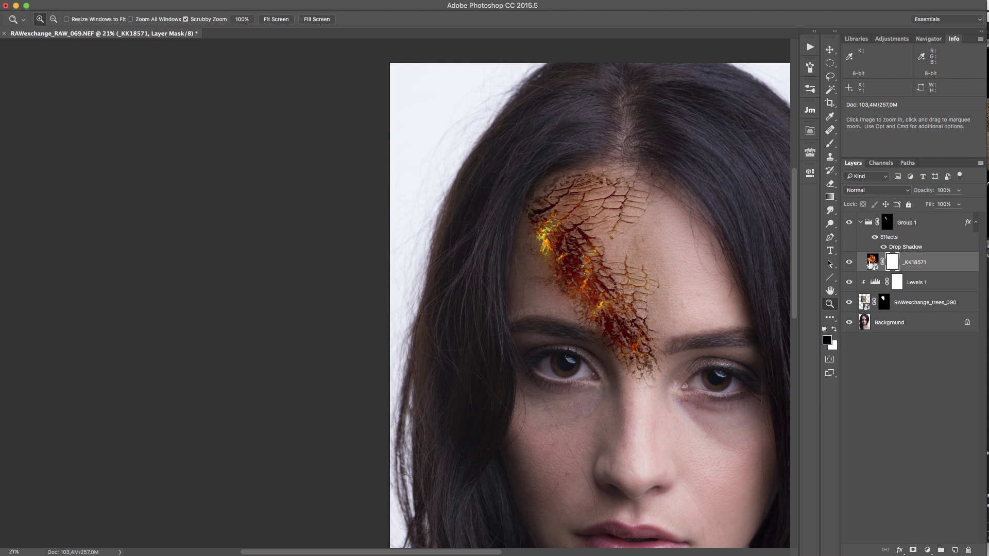
{"action": "key", "text": "b"}
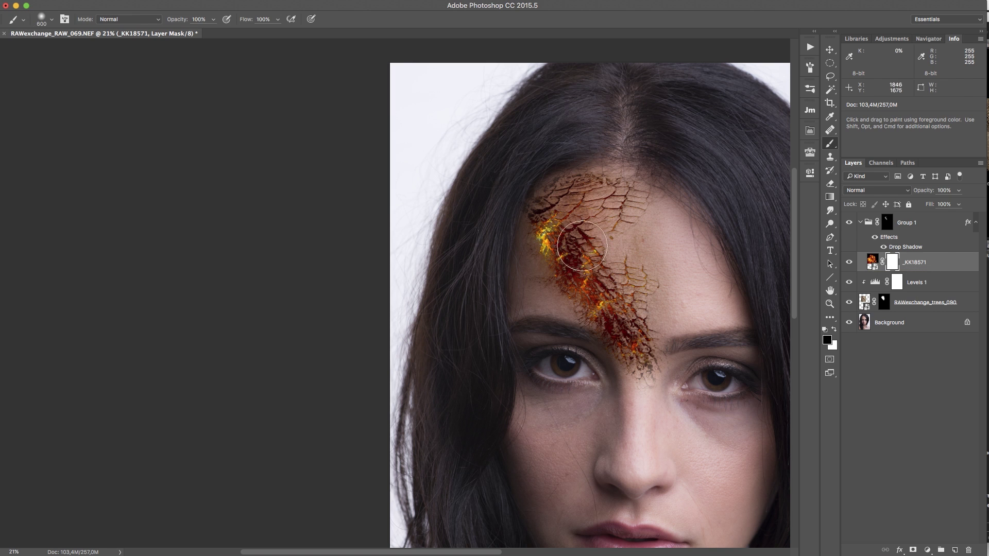
- Paint out excess glow near the hairline and along the crack's left edge
{"action": "mouse_move", "coordinate": [515, 212]}
{"action": "left_mouse_down"}
{"action": "mouse_move", "coordinate": [509, 219]}
{"action": "mouse_move", "coordinate": [584, 340]}
{"action": "mouse_move", "coordinate": [649, 390]}
{"action": "left_mouse_up"}
{"action": "mouse_move", "coordinate": [658, 304]}
{"action": "left_mouse_down"}
{"action": "mouse_move", "coordinate": [623, 216]}
{"action": "mouse_move", "coordinate": [579, 172]}
{"action": "mouse_move", "coordinate": [585, 150]}
{"action": "left_mouse_up"}
{"action": "key", "text": "bracketleft"}
{"action": "key", "text": "bracketleft"}
{"action": "mouse_move", "coordinate": [640, 265]}
{"action": "left_mouse_down"}
{"action": "mouse_move", "coordinate": [621, 273]}
{"action": "mouse_move", "coordinate": [625, 259]}
{"action": "mouse_move", "coordinate": [685, 363]}
{"action": "mouse_move", "coordinate": [559, 297]}
{"action": "mouse_move", "coordinate": [577, 310]}
{"action": "left_mouse_up"}
{"action": "key", "text": "bracketleft"}
{"action": "key", "text": "bracketleft"}
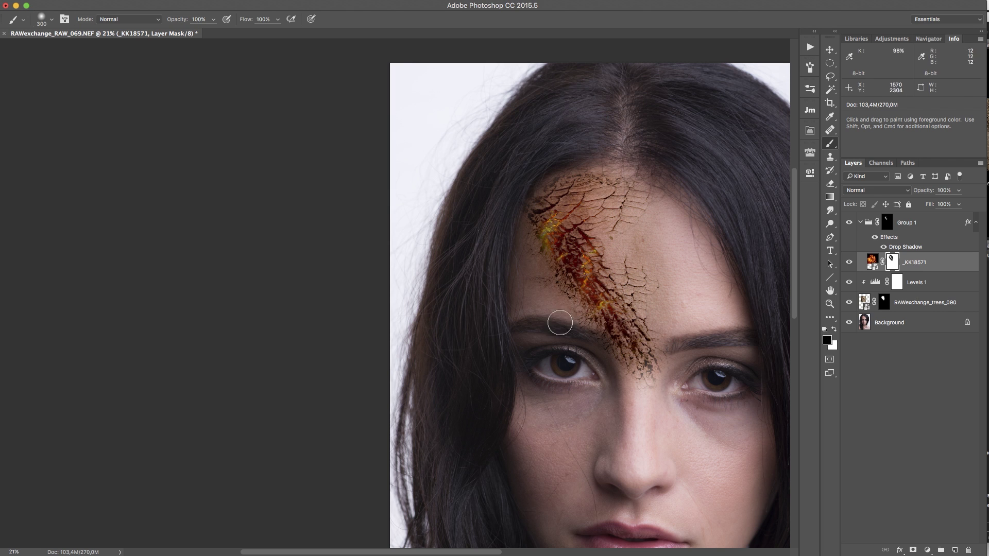
{"action": "key", "text": "bracketleft"}
{"action": "key", "text": "bracketleft"}
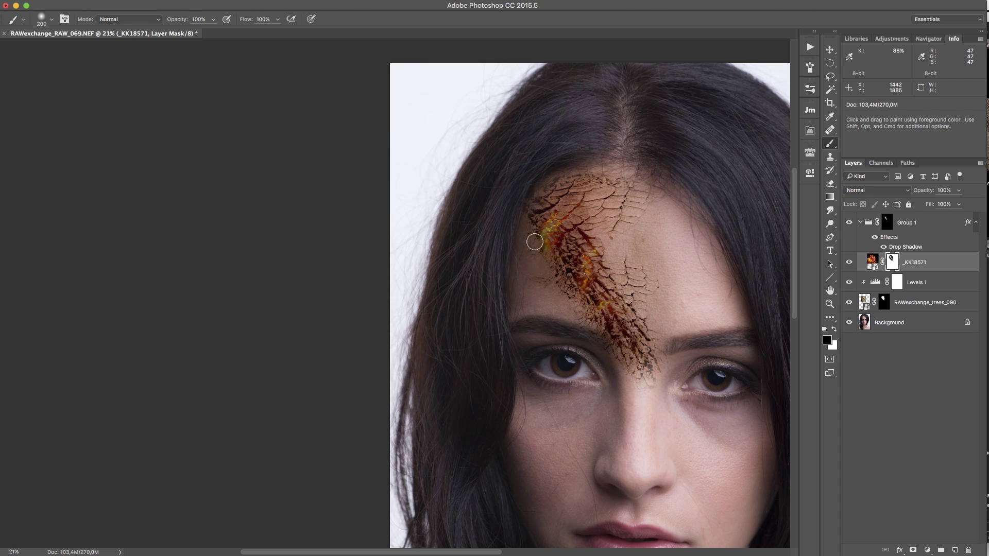
{"action": "key", "text": "x"}
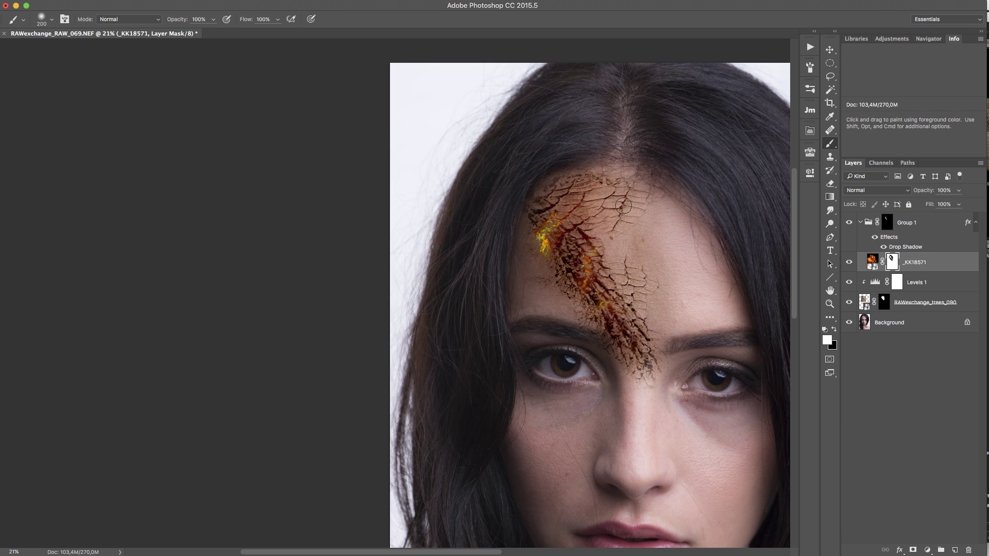
{"action": "key", "text": "z"}
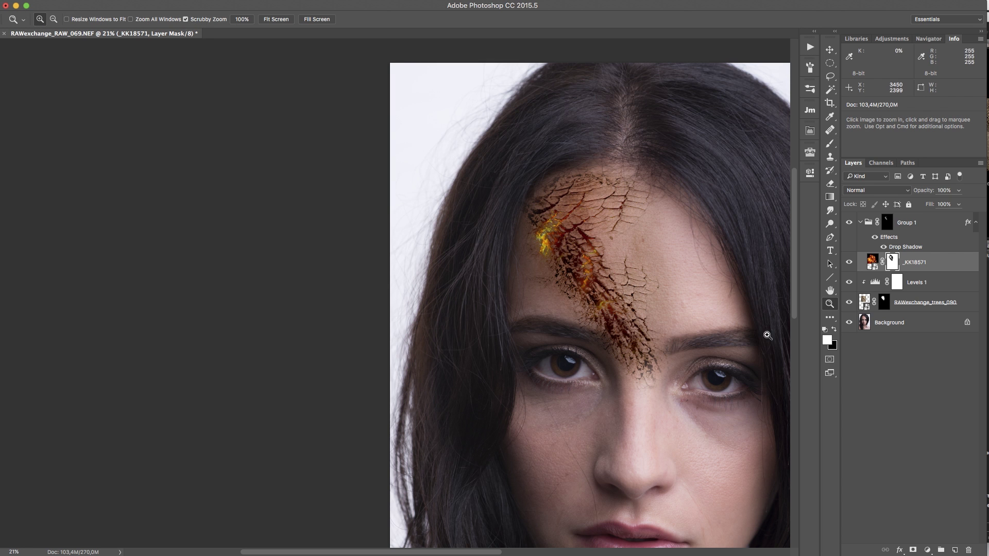
{"action": "left_click", "coordinate": [650, 264], "text": "alt"}
{"action": "left_click_drag", "start_coordinate": [409, 214], "coordinate": [477, 240]}
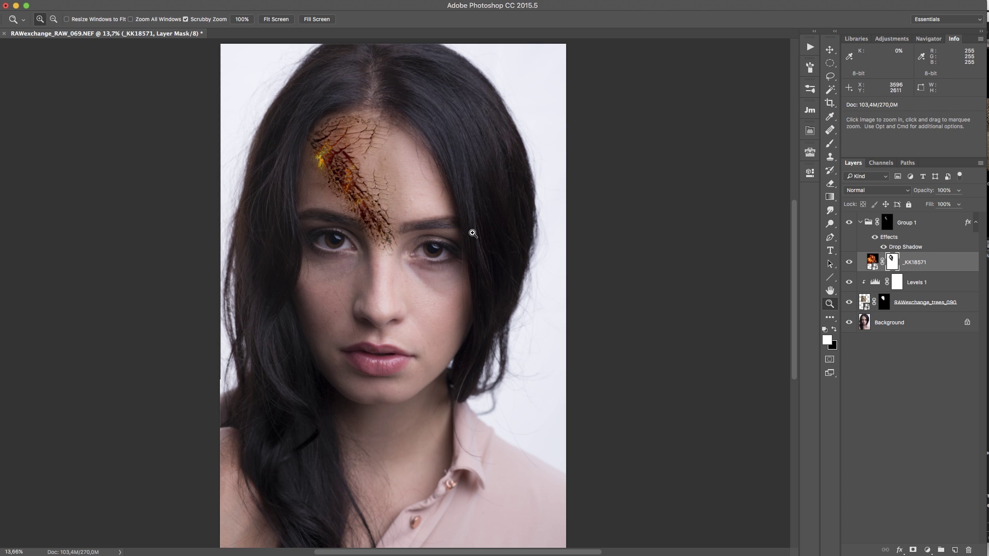
{"action": "left_click", "coordinate": [848, 322], "text": "alt"}
{"action": "left_click", "coordinate": [849, 322], "text": "alt"}
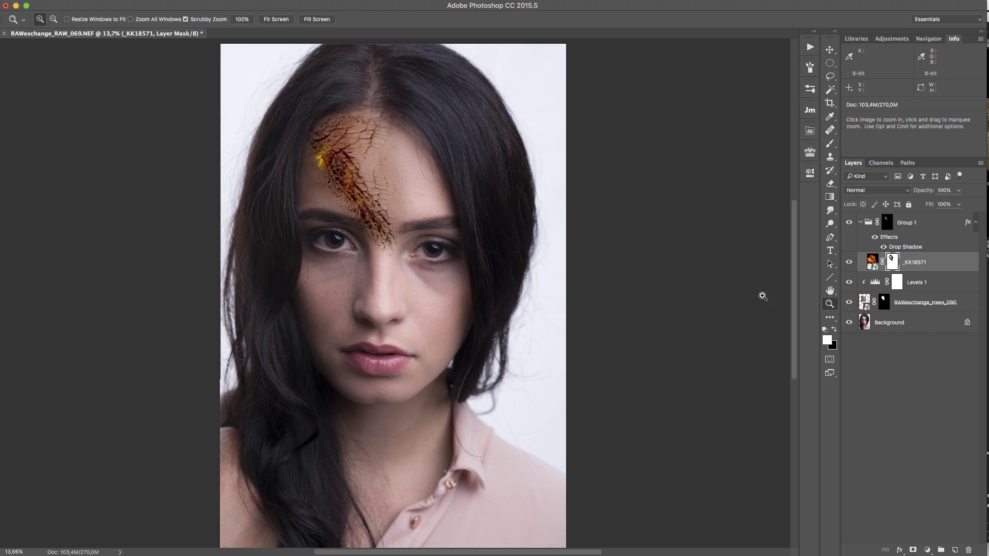